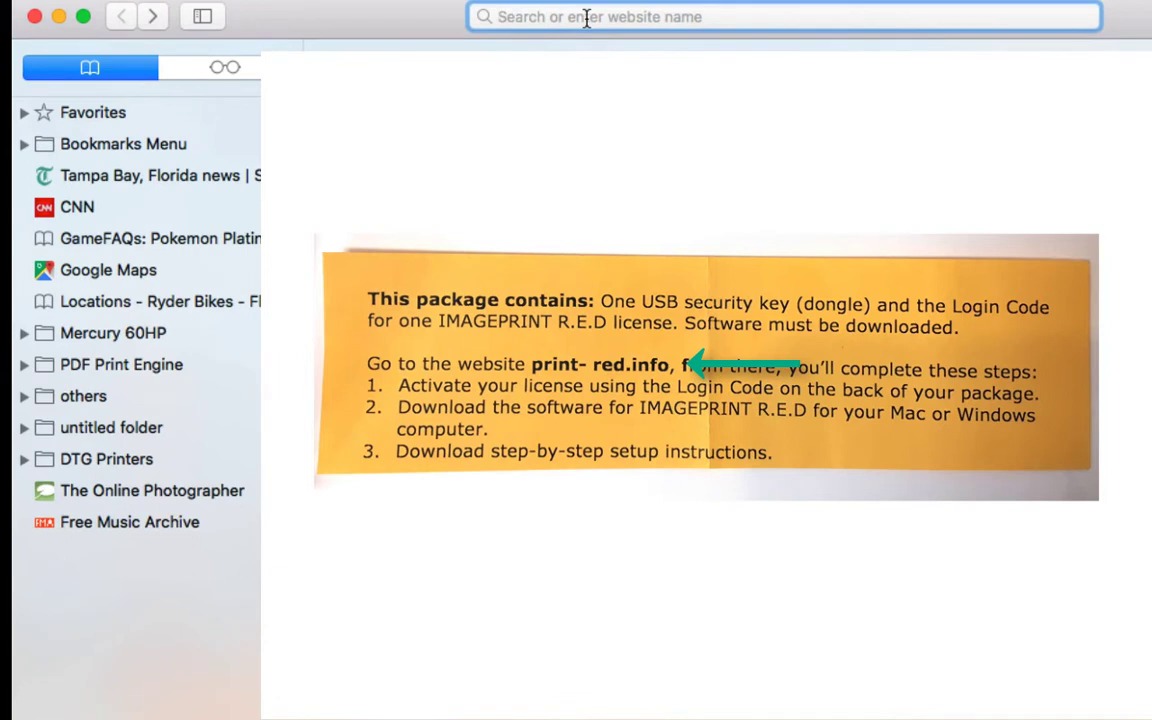
- Load print-red.info and open its Activate License form
type("www.")
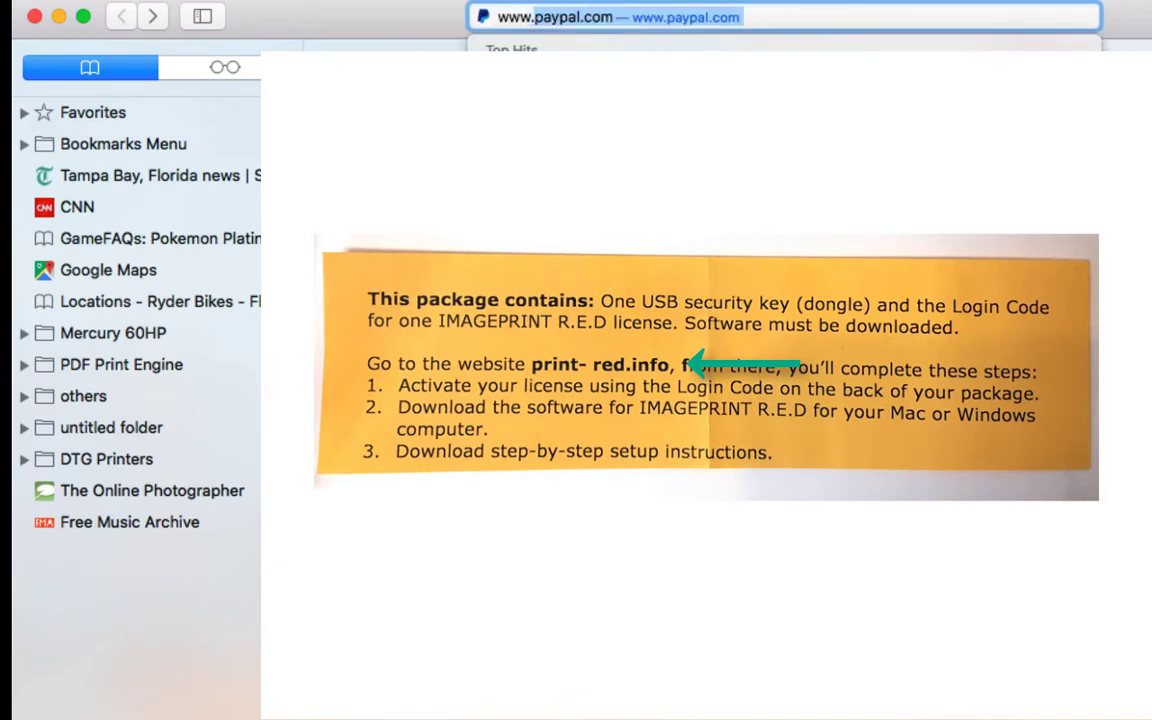
type("print-")
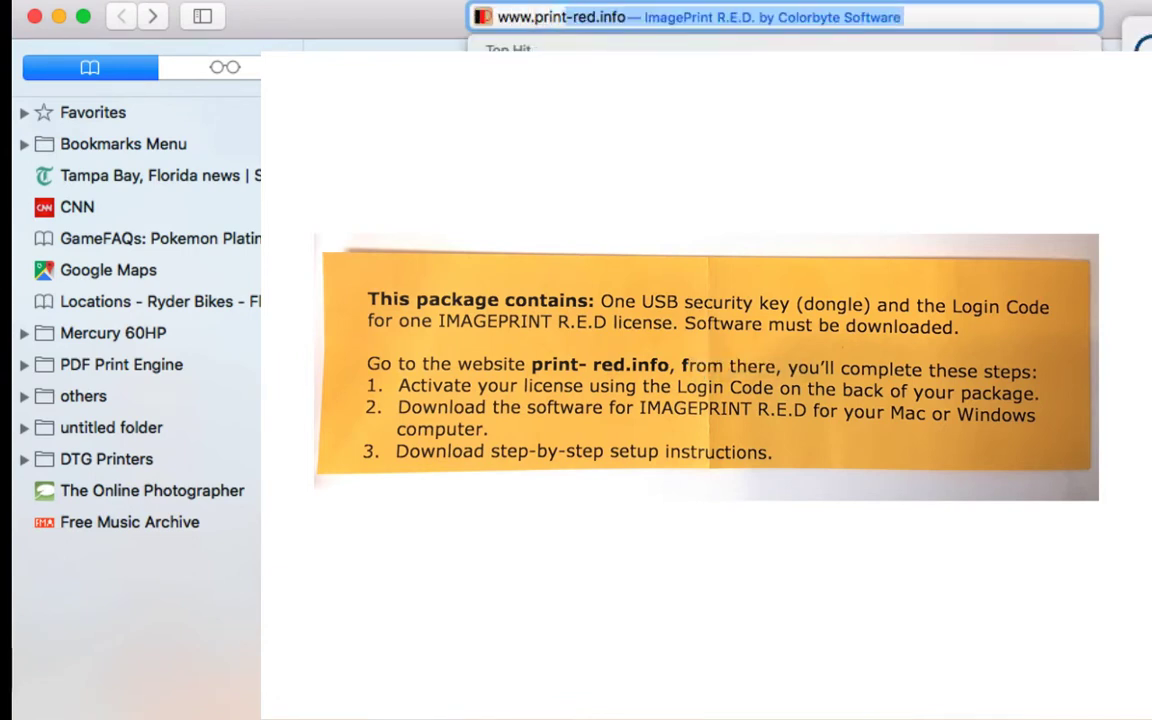
type("red.")
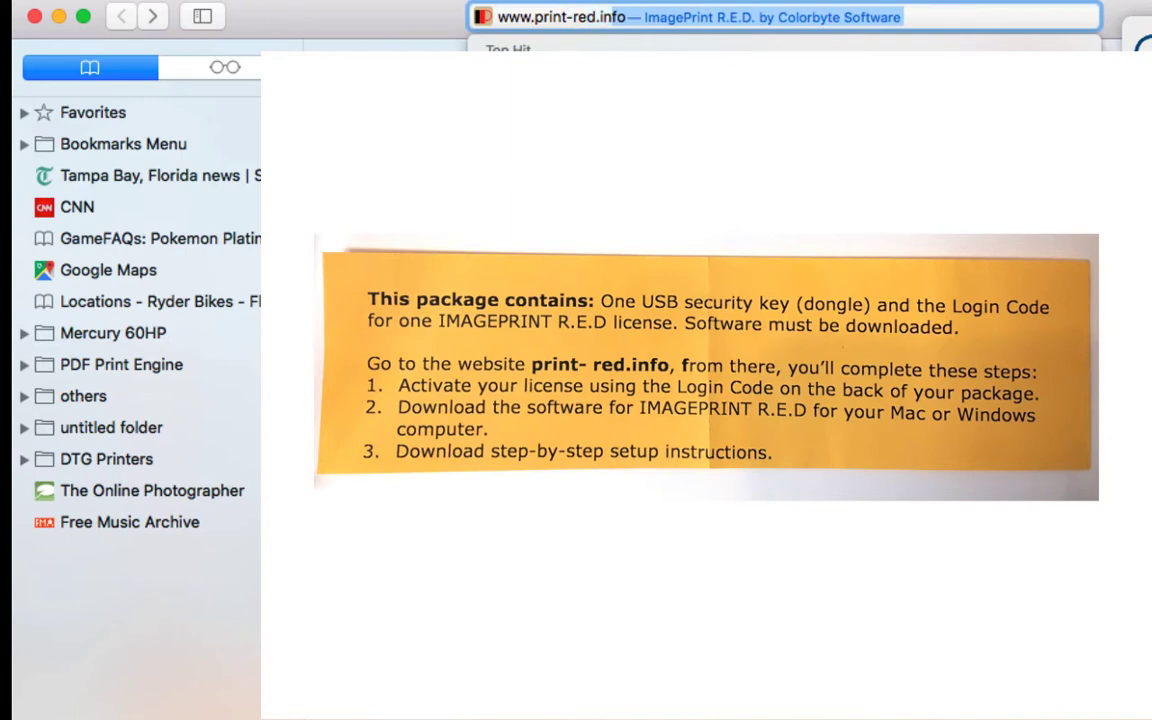
key("Return")
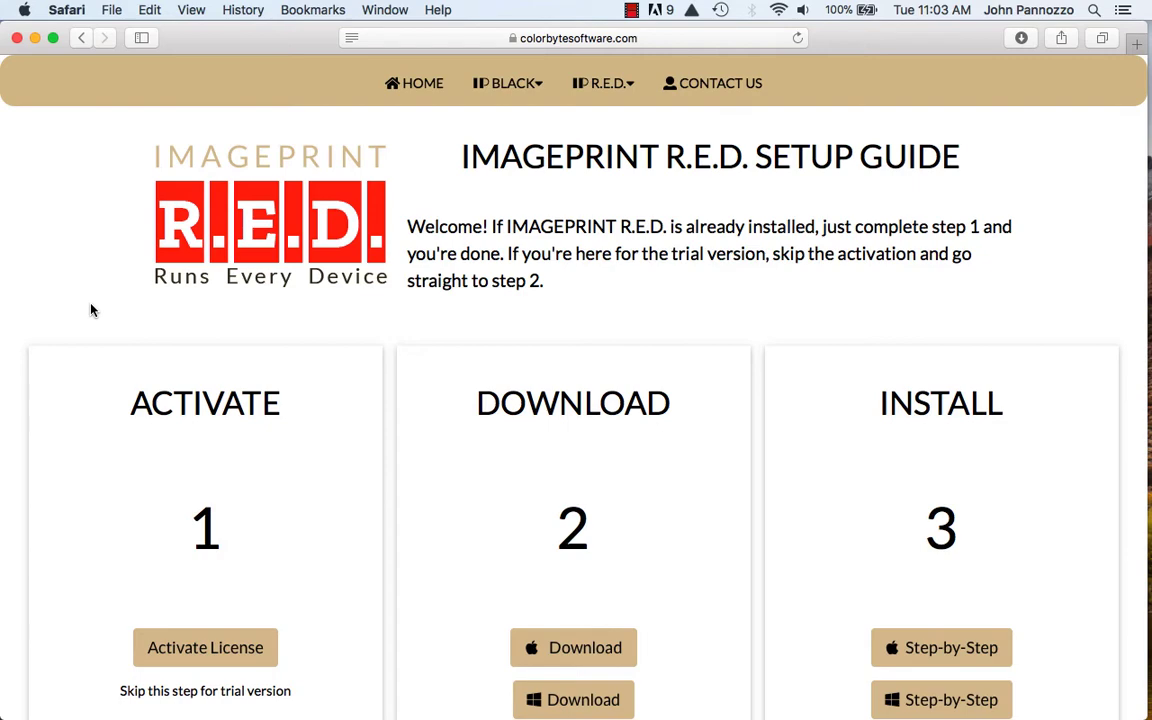
scroll(90, 310, "down", 3)
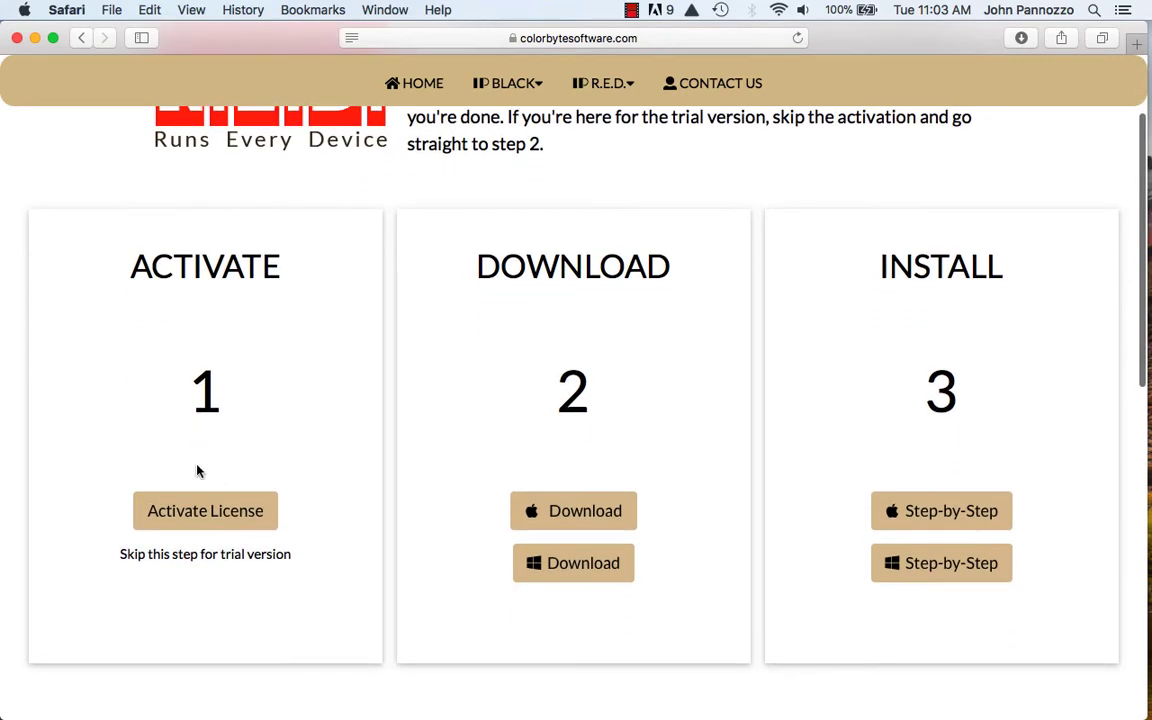
left_click(193, 509)
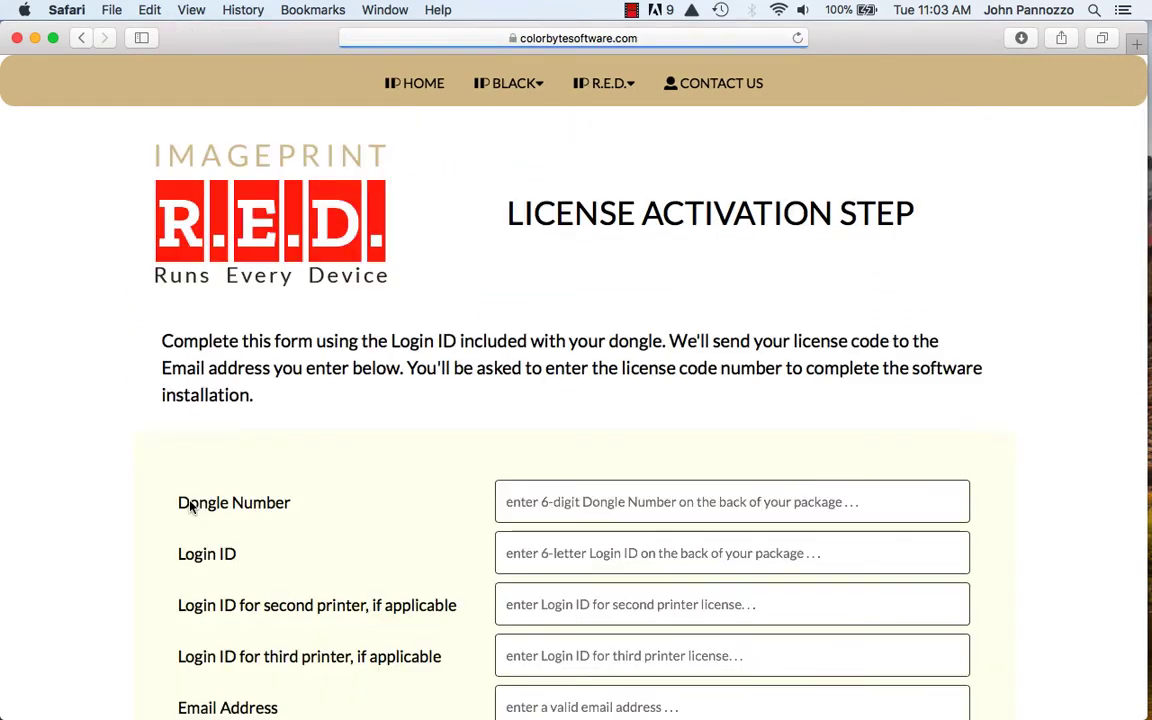
- Enter the dongle number, login ID and license e-mail address, then submit the form
scroll(126, 470, "down", 3)
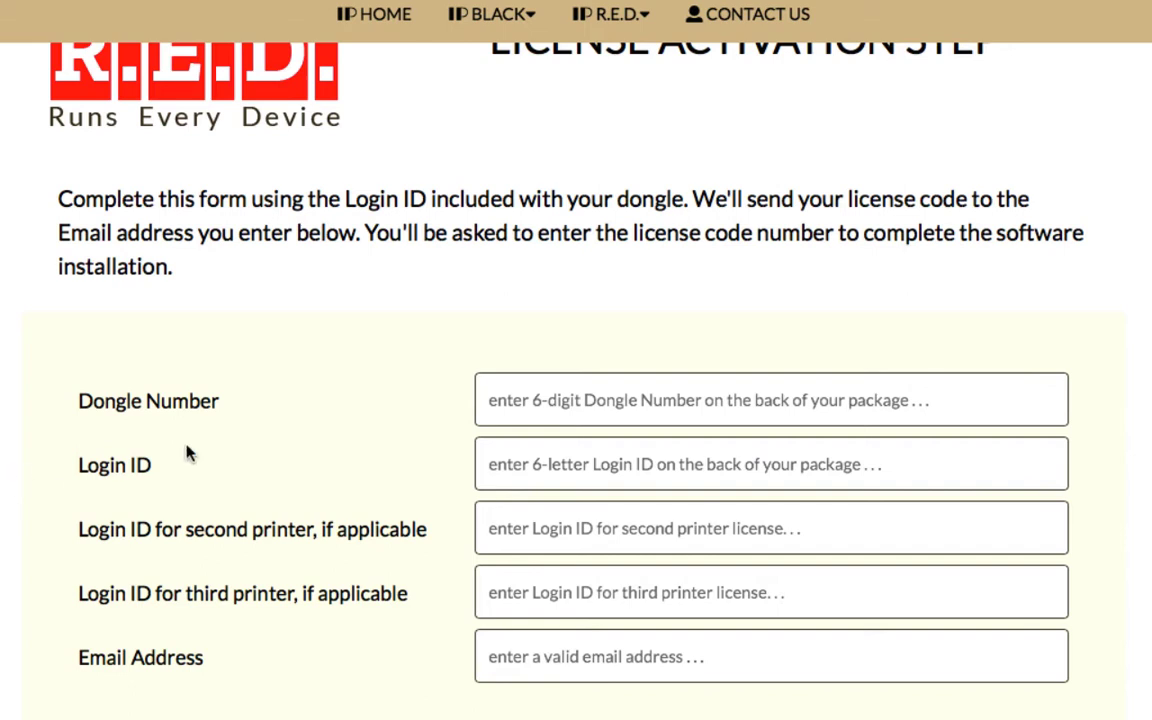
left_click(530, 402)
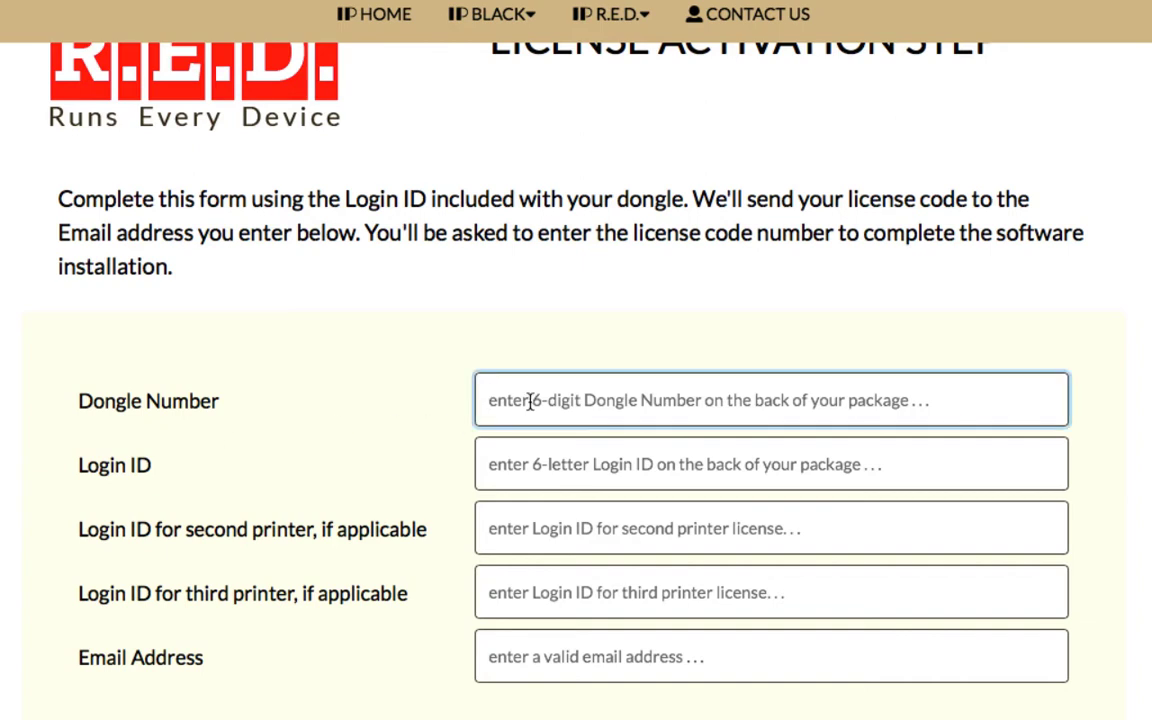
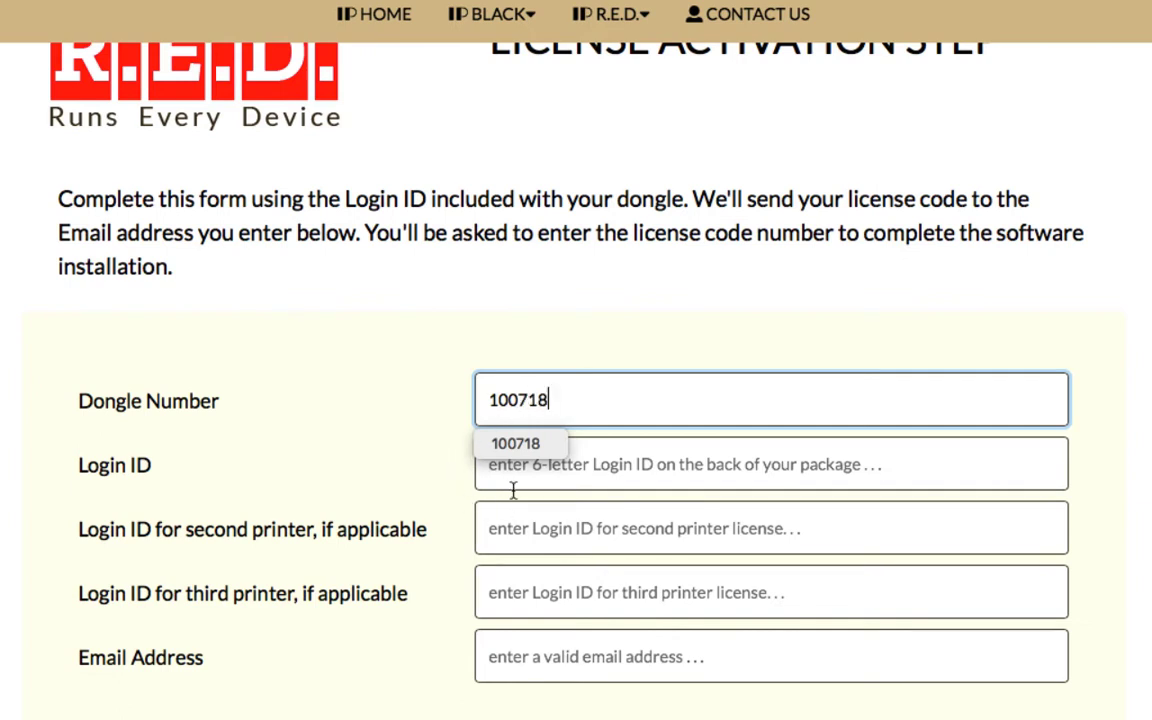
left_click(527, 471)
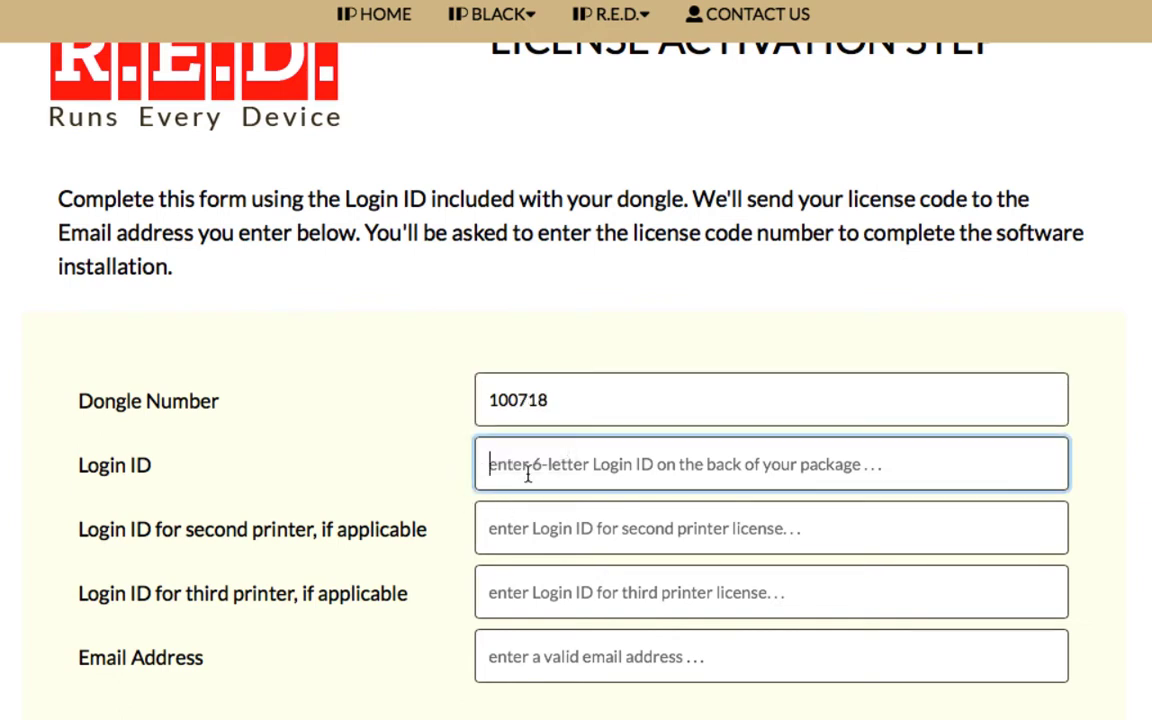
type("h")
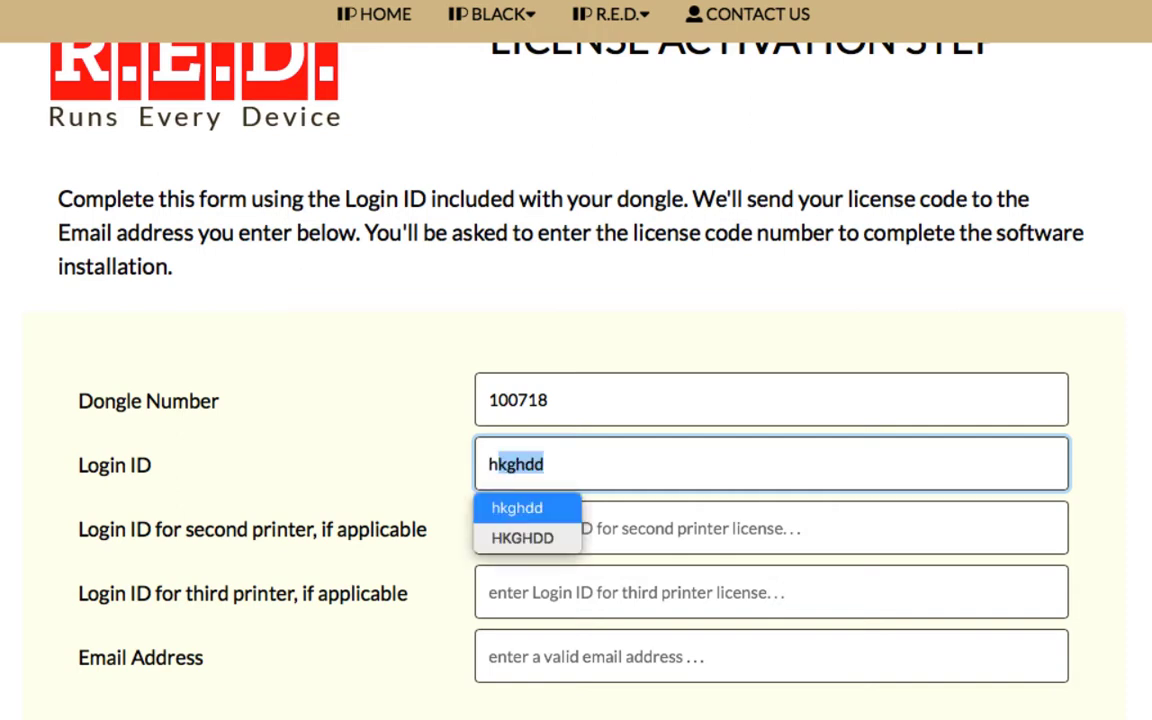
type("kghdd")
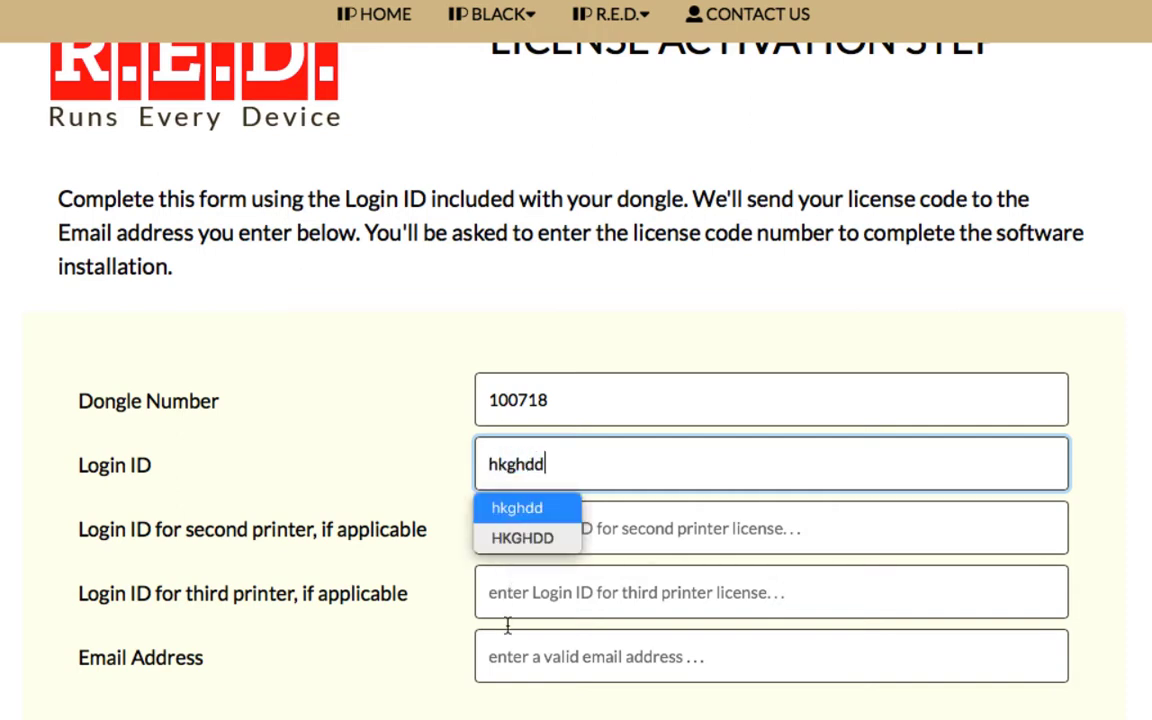
left_click(486, 653)
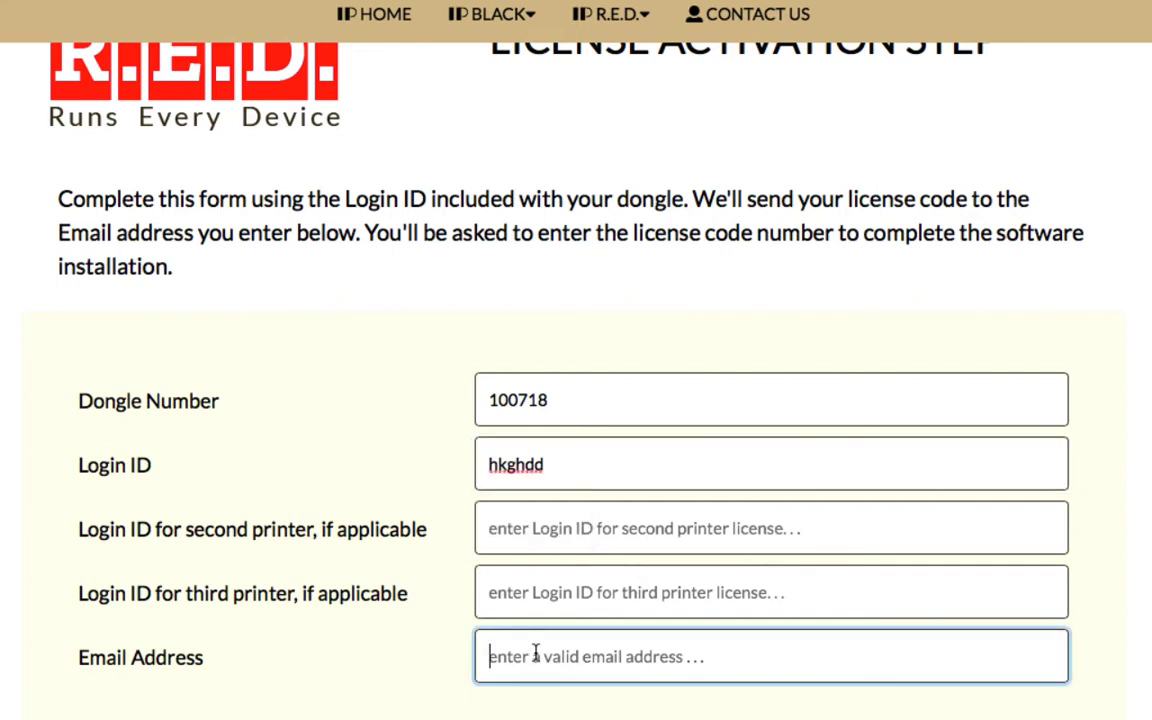
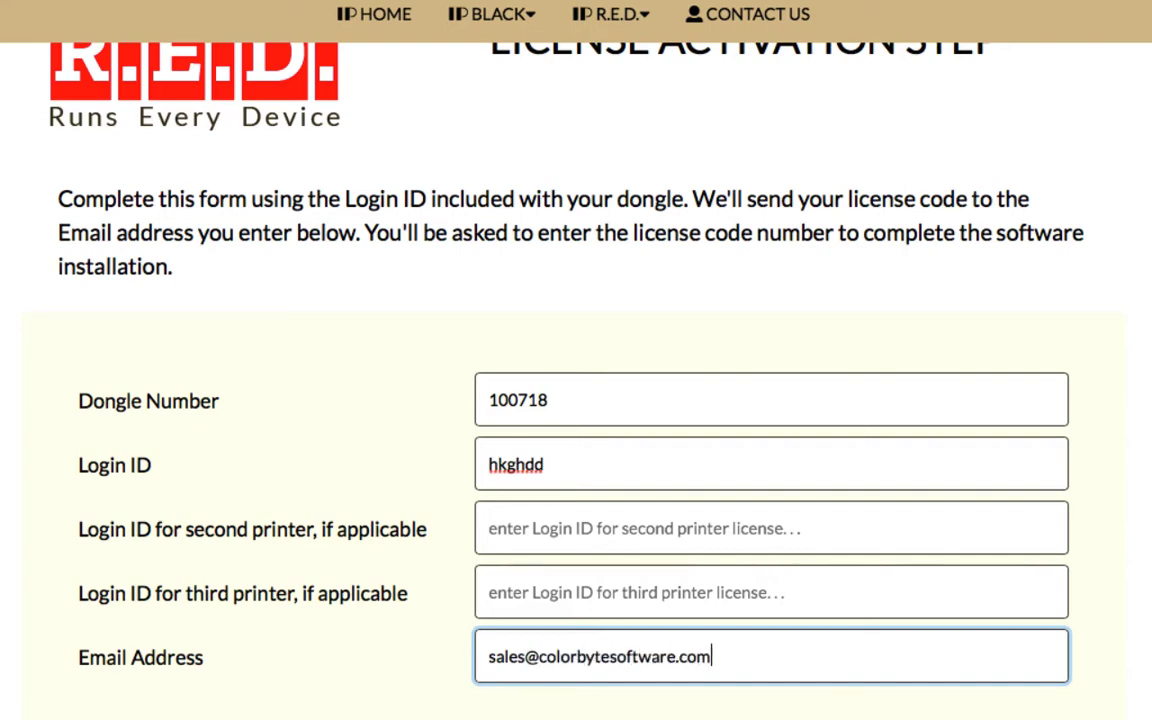
left_click(920, 670)
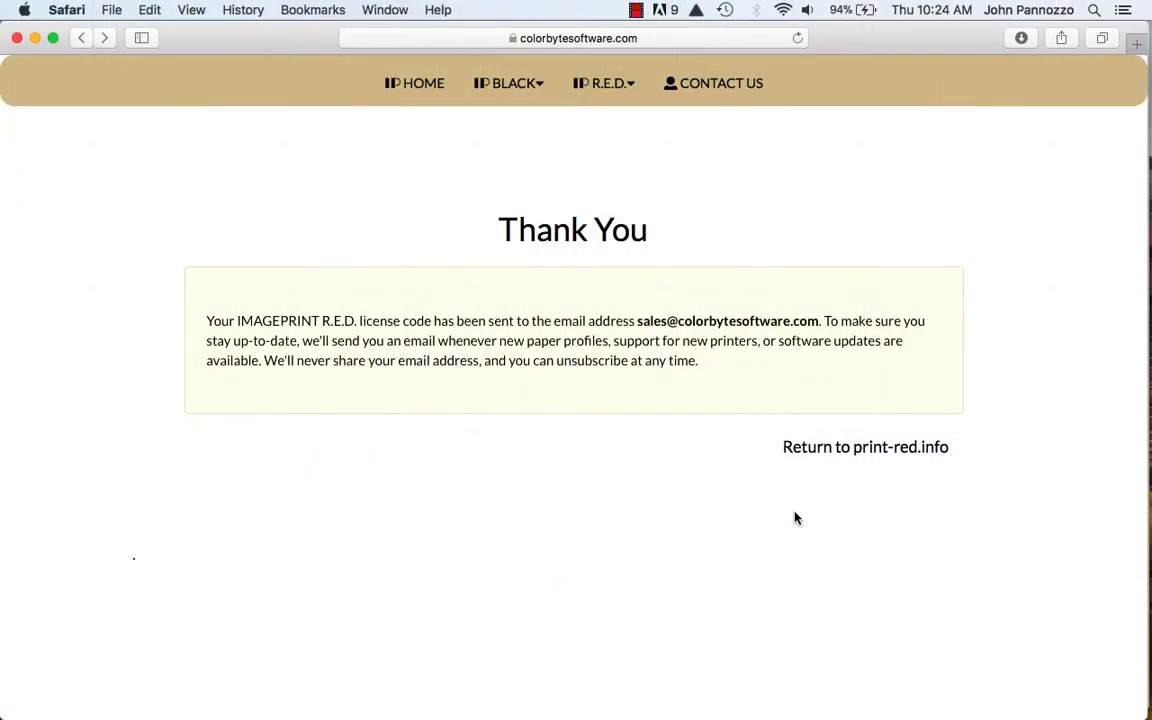
- Return to print-red.info, start the Mac download, and minimize Safari
left_click(857, 449)
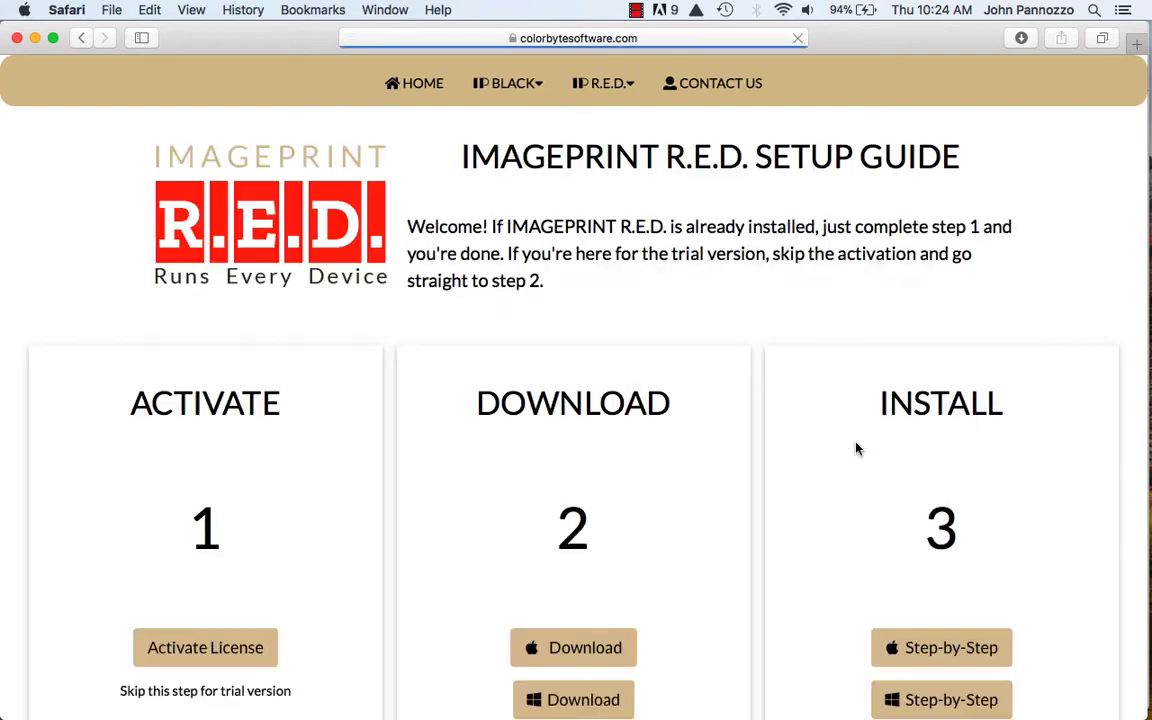
scroll(617, 301, "down", 4)
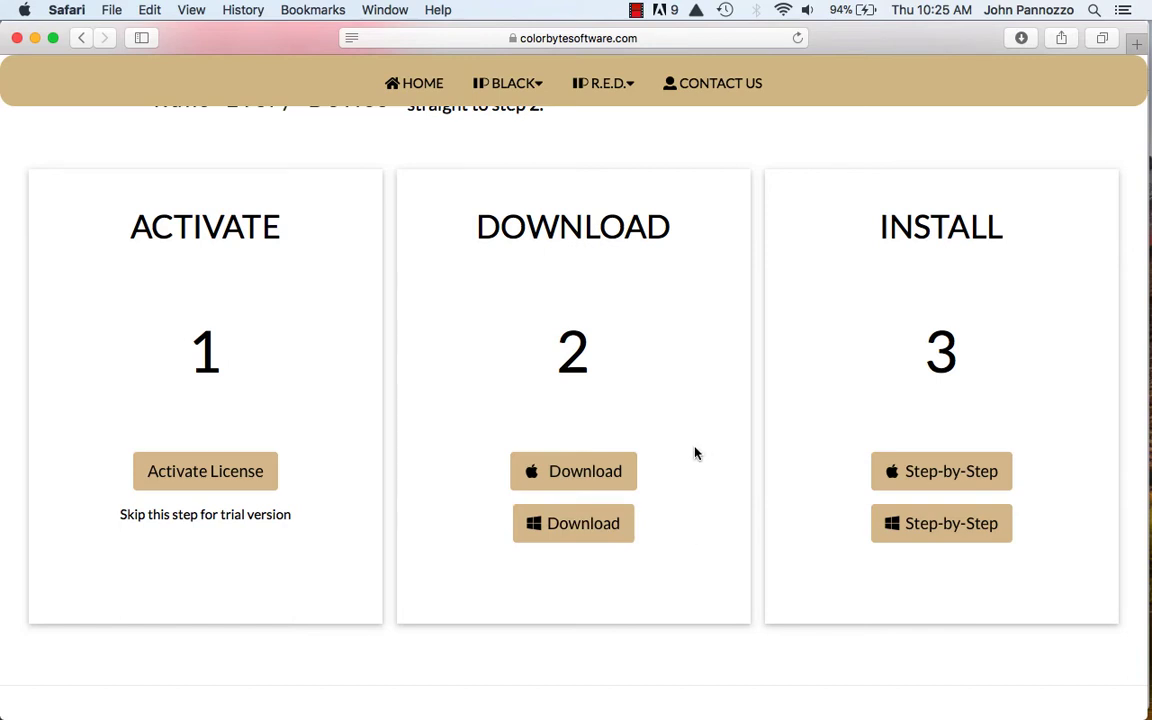
left_click(567, 471)
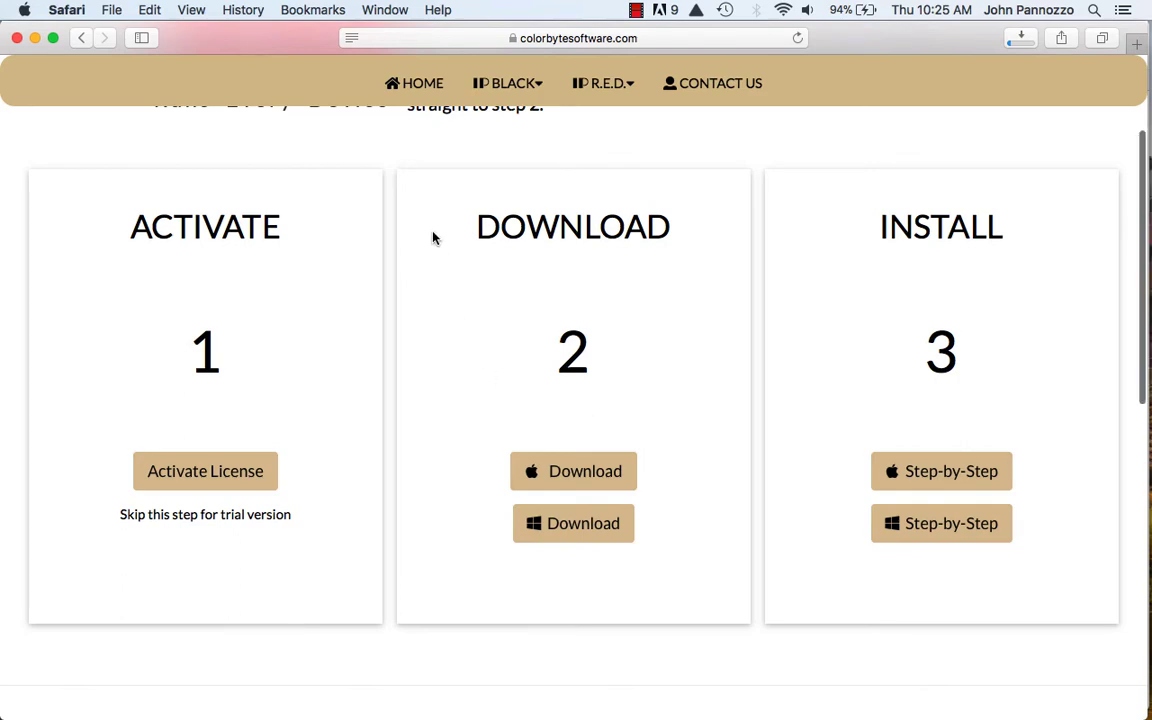
left_click(35, 38)
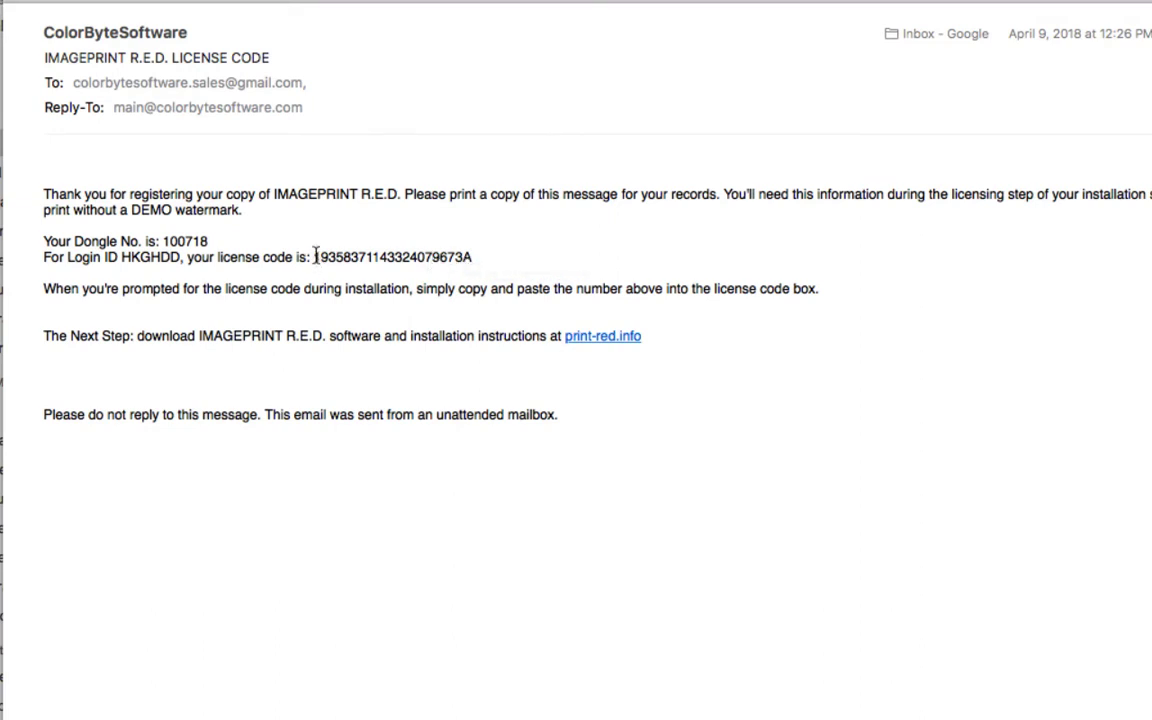
- Select the whole license code in the ImagePrint R.E.D. email
left_click_drag(314, 257, 474, 252)
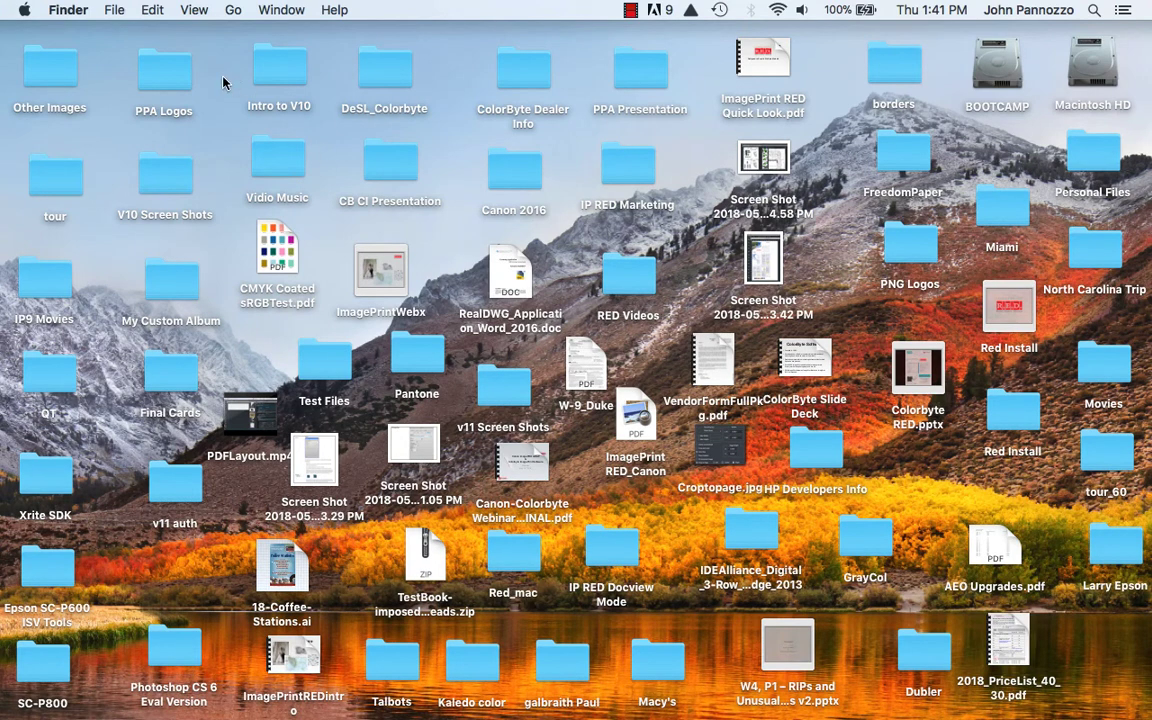
- Mount ImagePrint_Installer.dmg from the Downloads folder
left_click(233, 12)
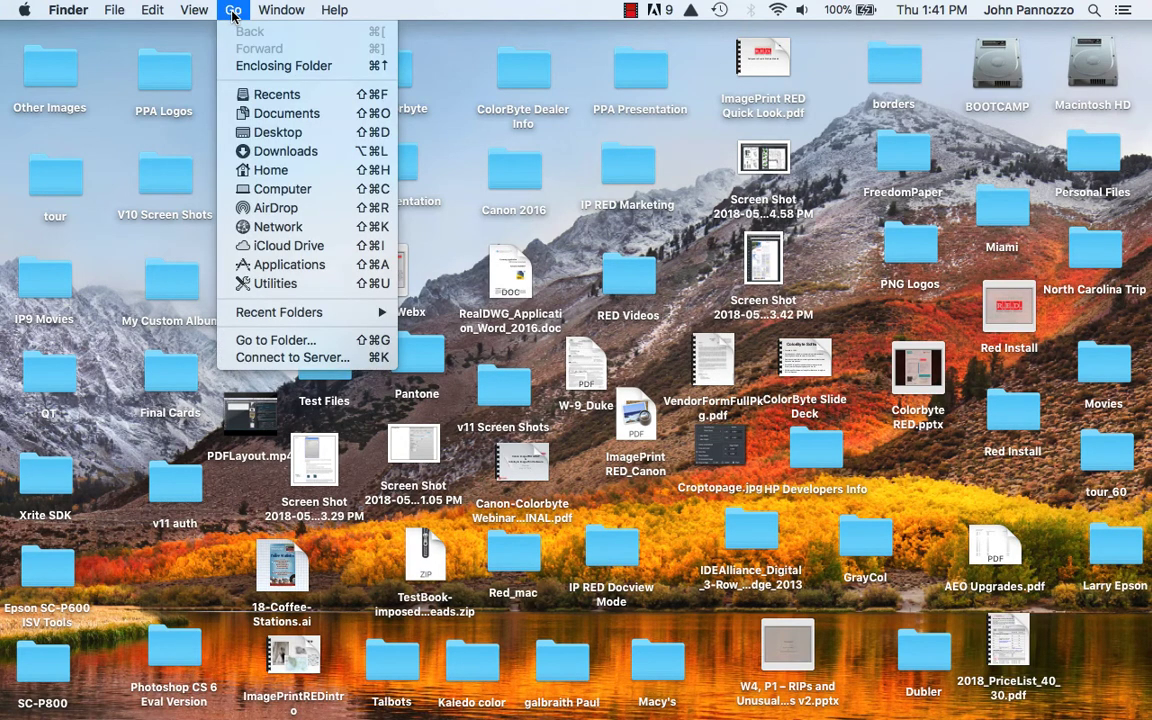
left_click(254, 150)
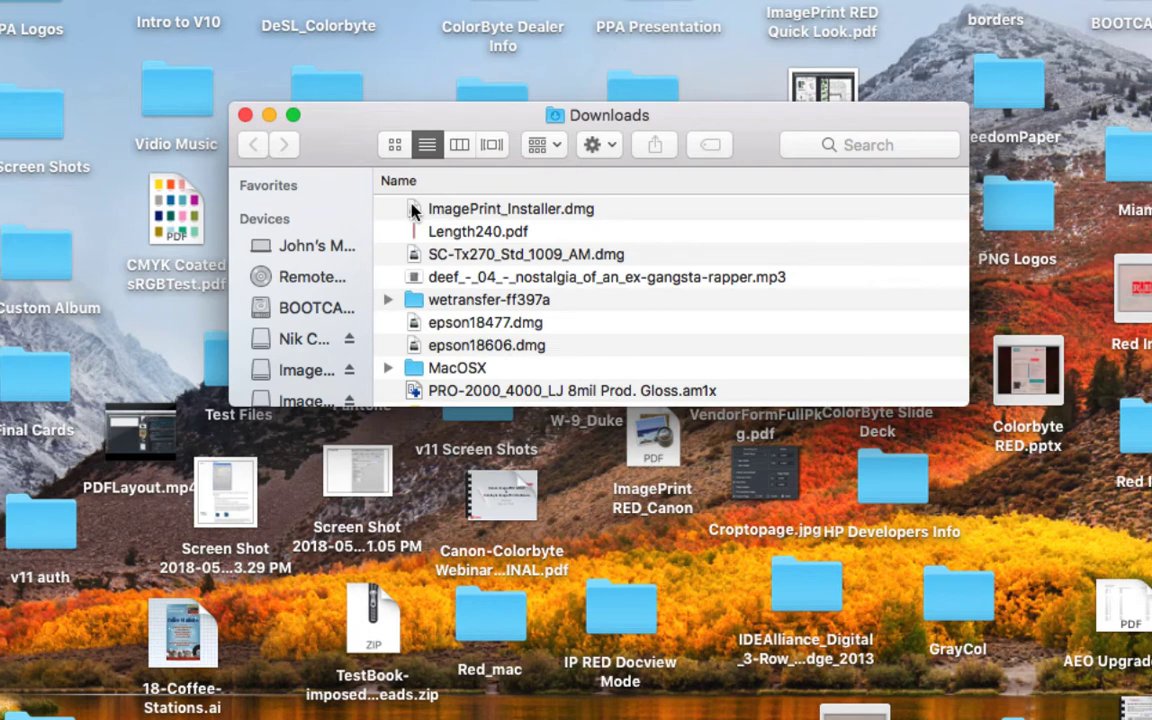
left_click(413, 210)
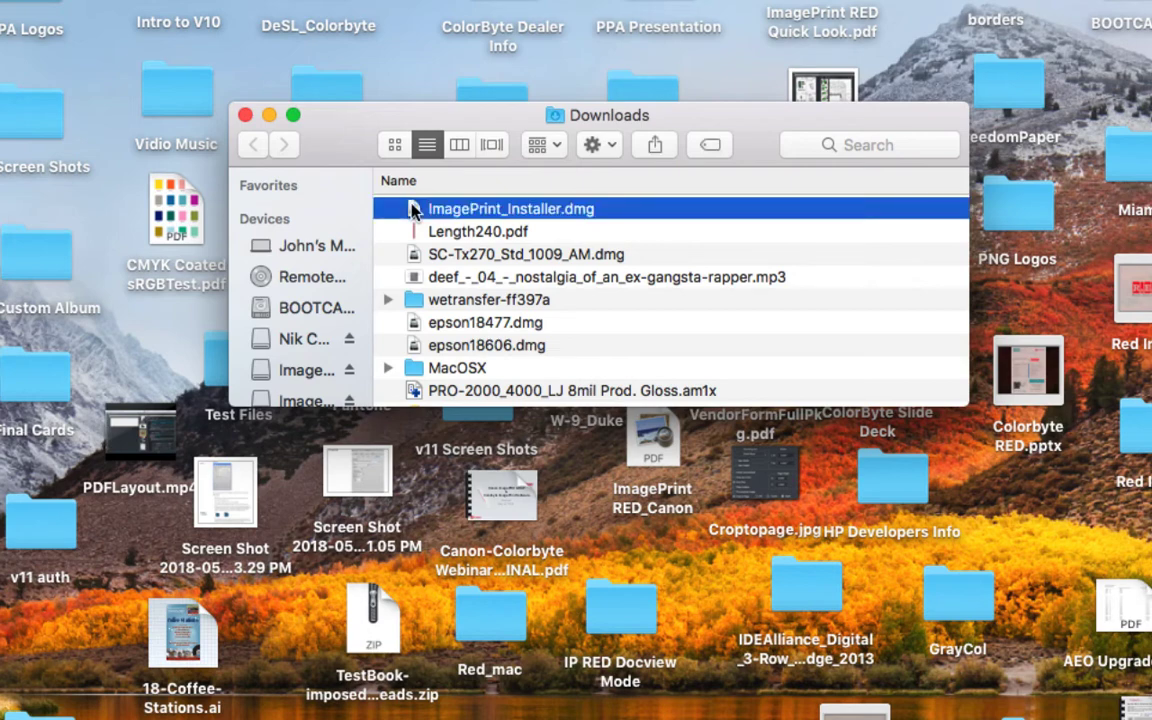
double_click(413, 210)
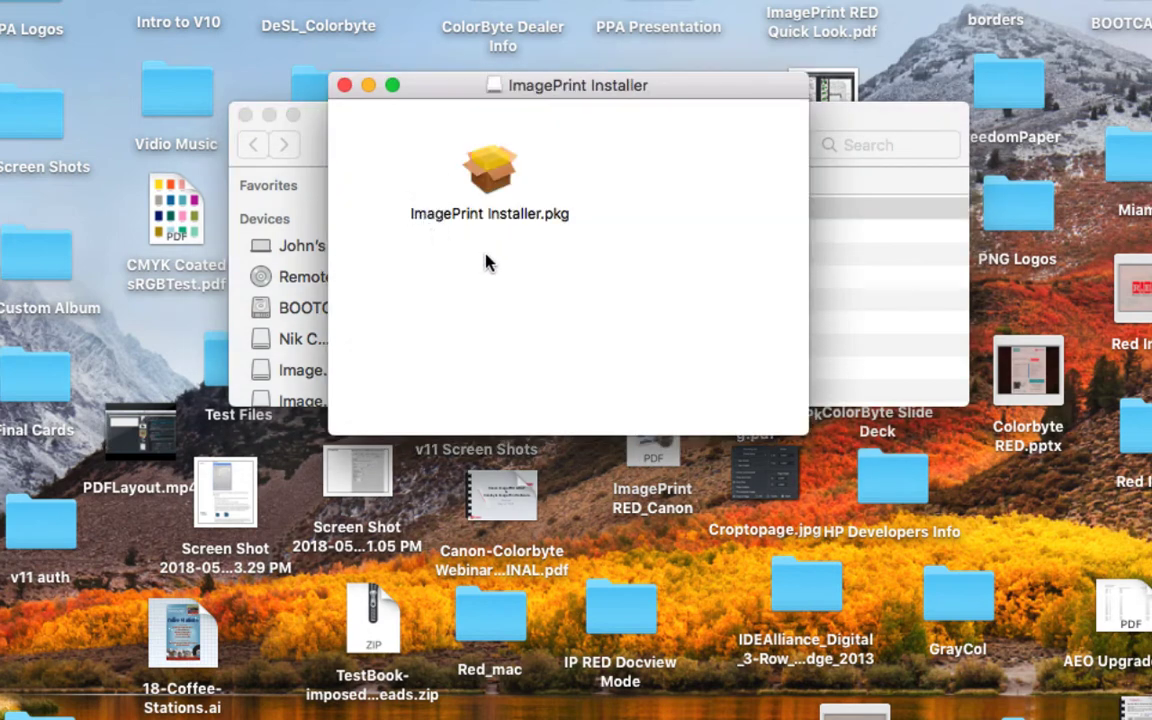
- Open ImagePrint Installer.pkg via right-click Open, bypassing the unidentified-developer warning
left_click(494, 170)
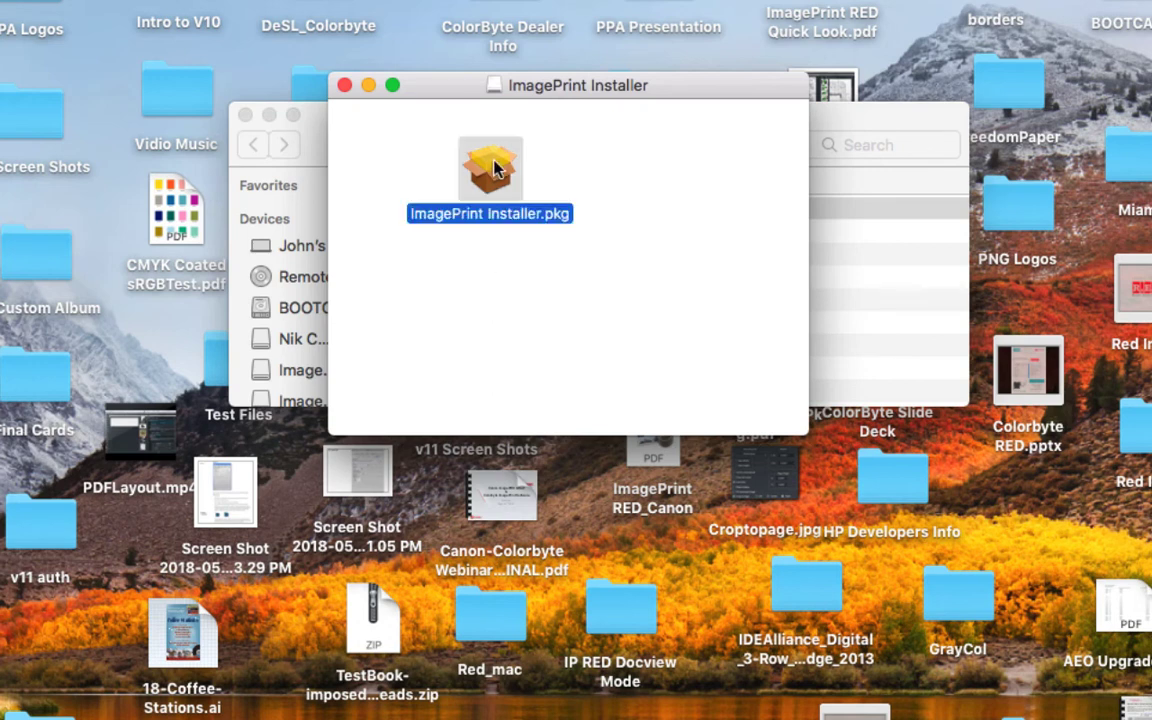
double_click(494, 170)
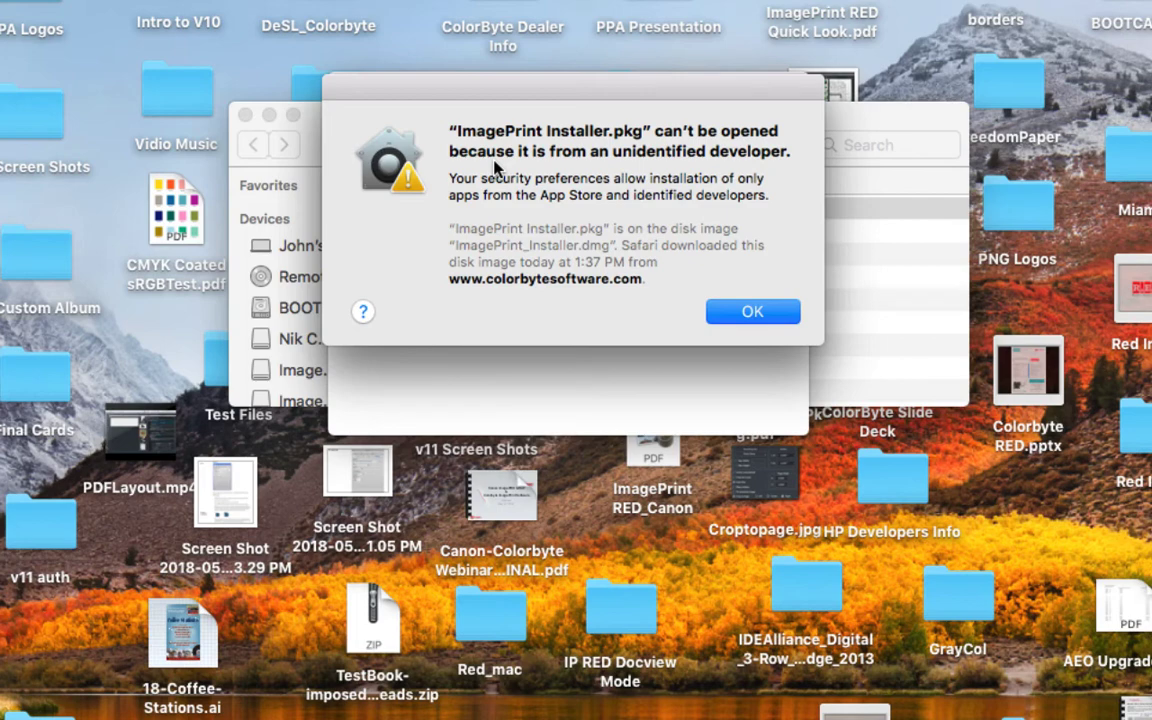
left_click(752, 311)
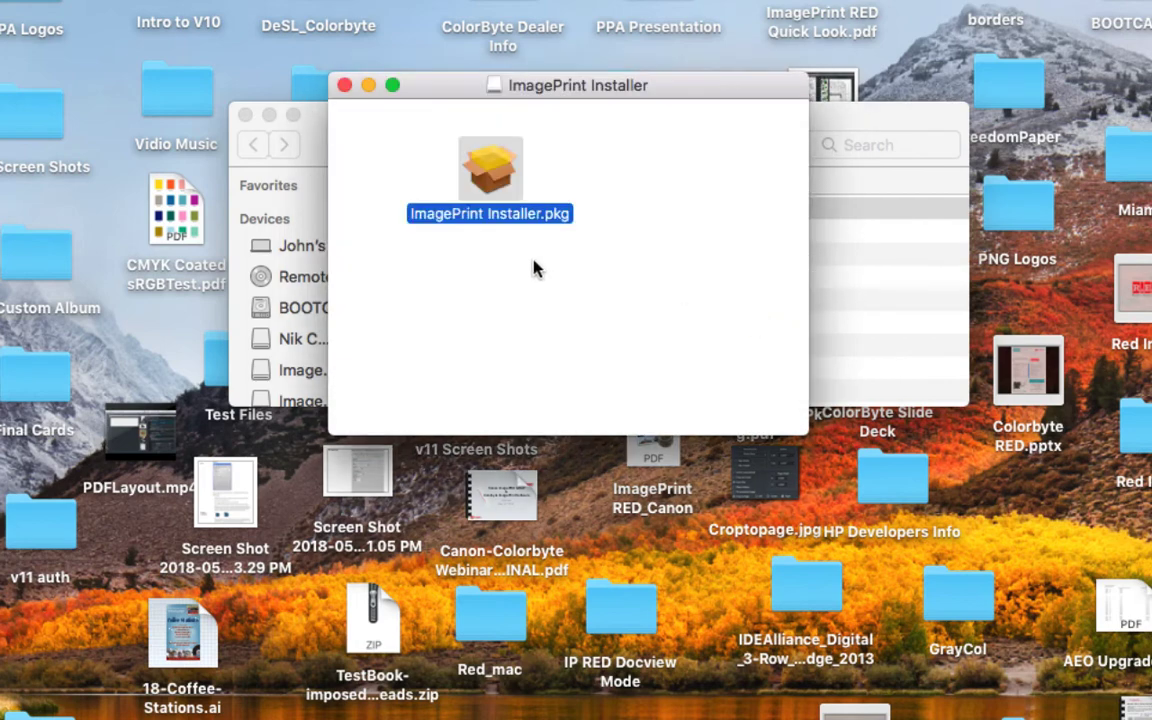
right_click(492, 160)
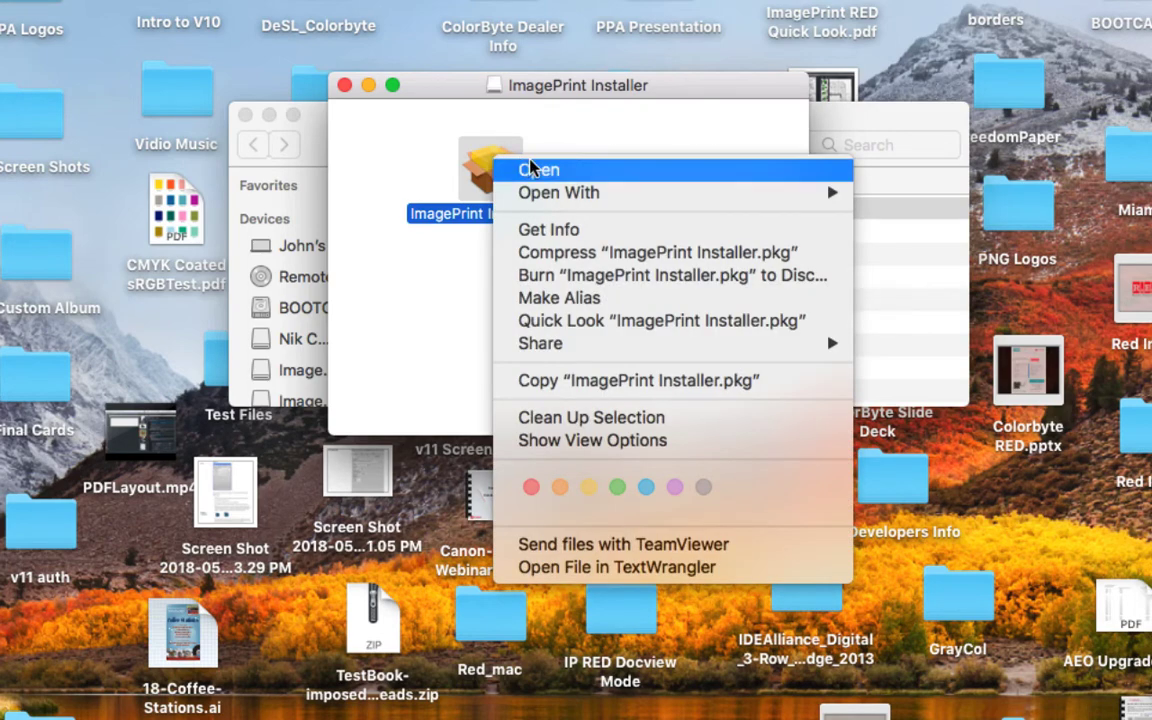
left_click(535, 172)
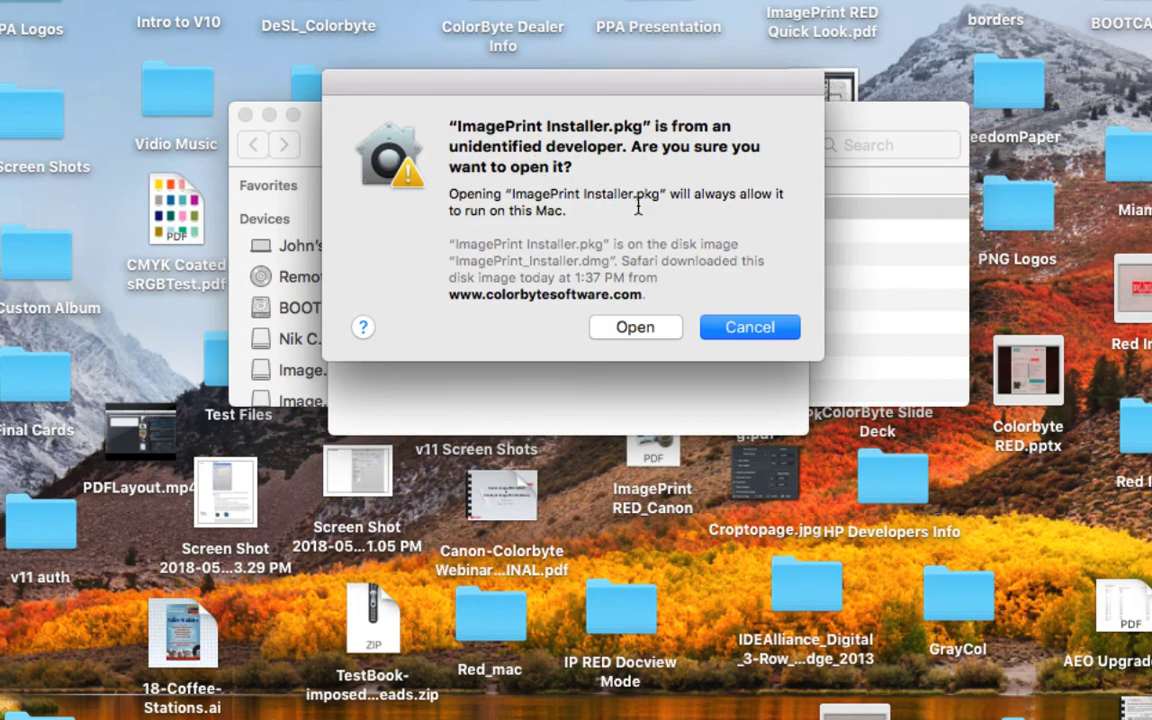
left_click(634, 333)
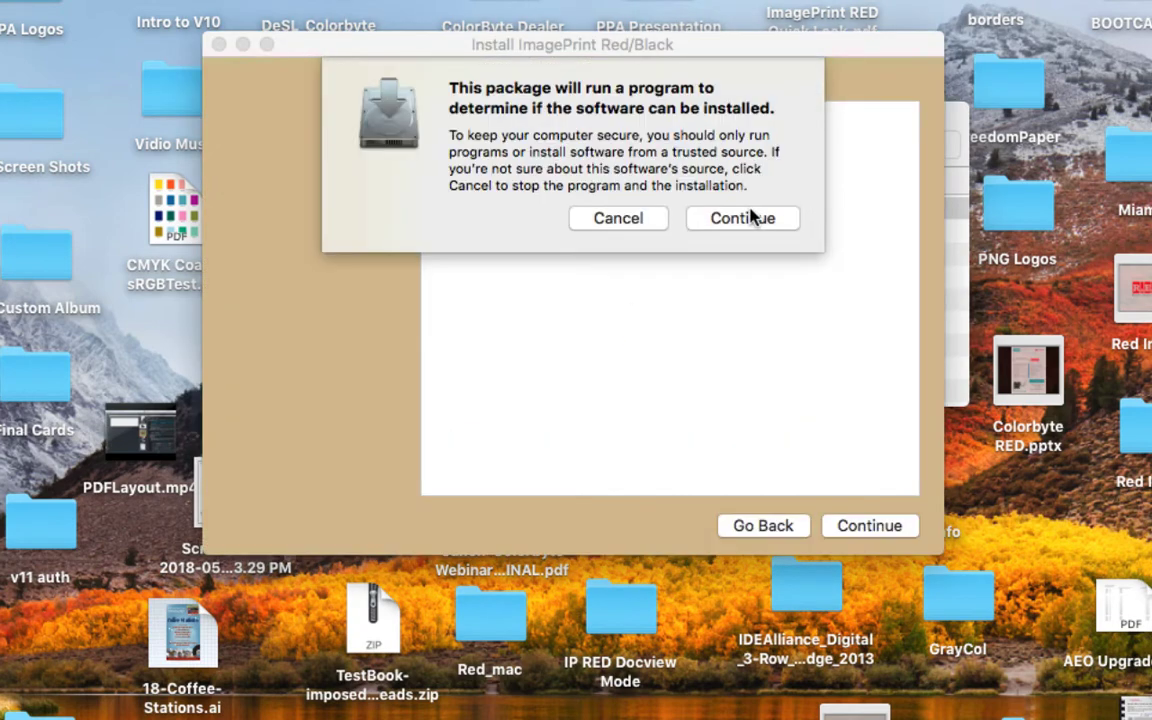
- Pass the security check and introduction, then agree to the ColorByte license terms
left_click(741, 219)
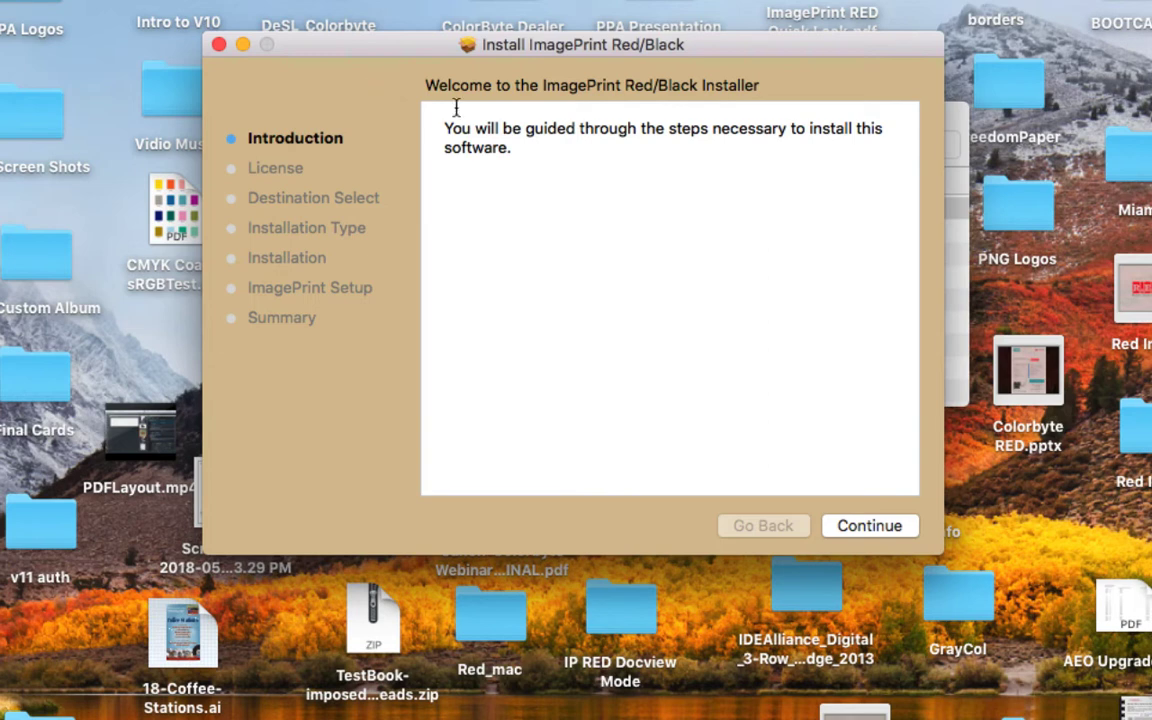
left_click(869, 526)
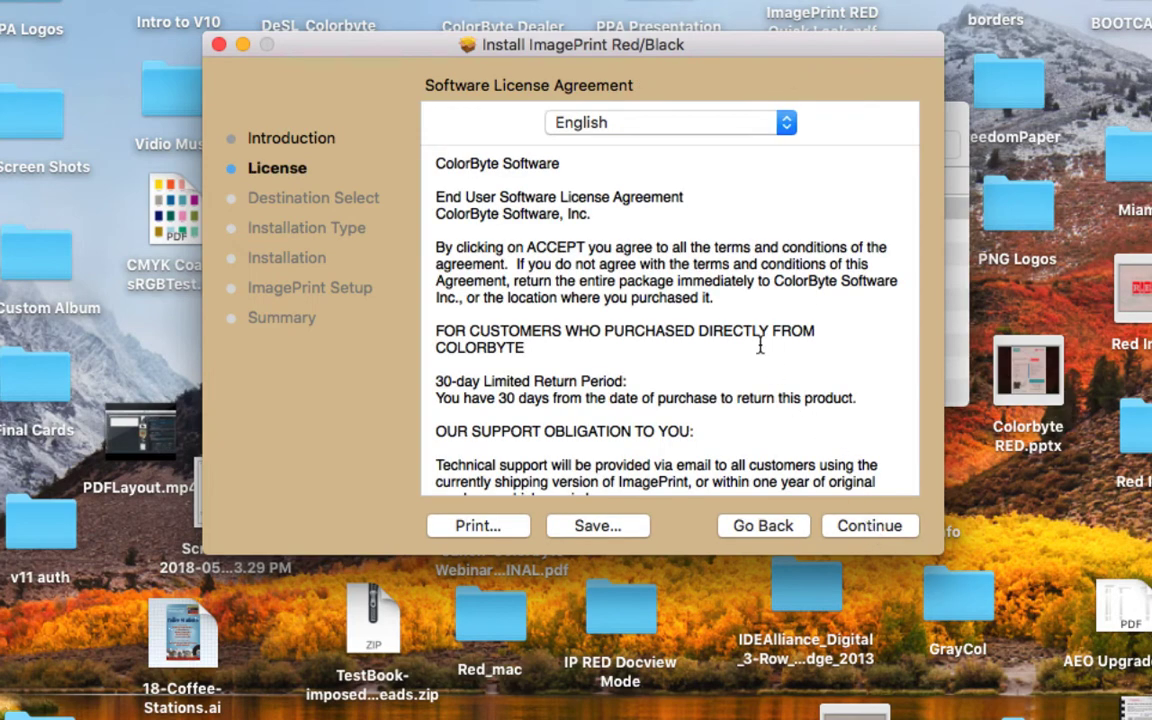
left_click(872, 529)
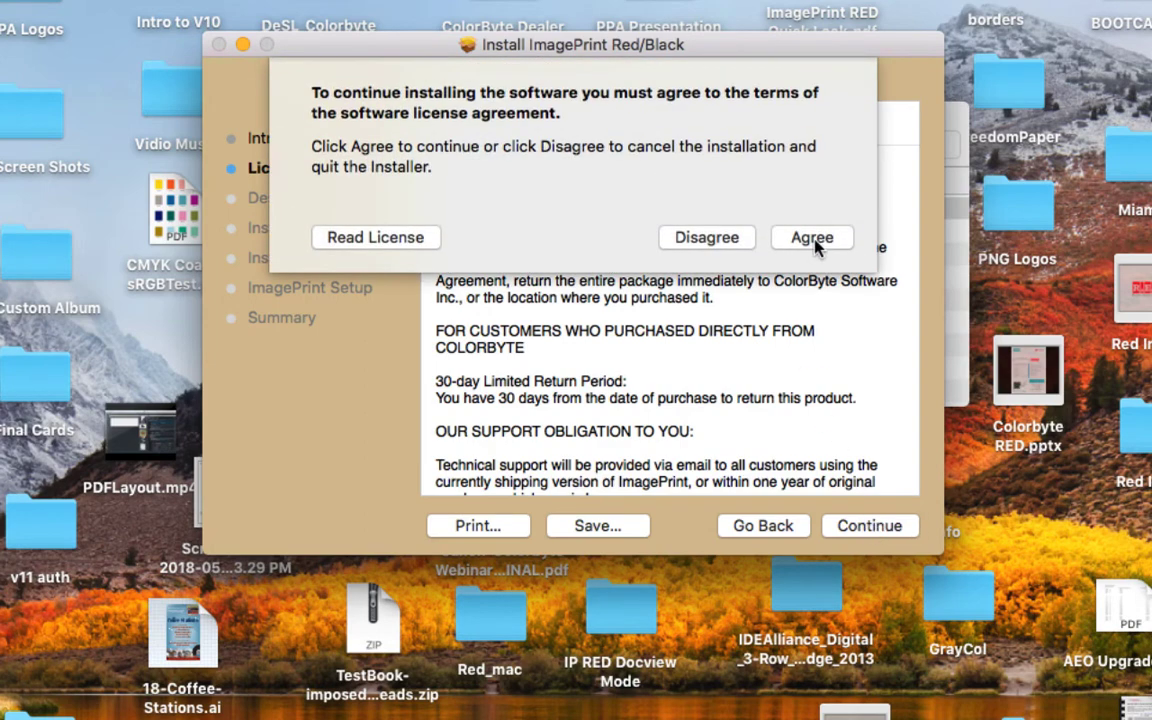
left_click(815, 240)
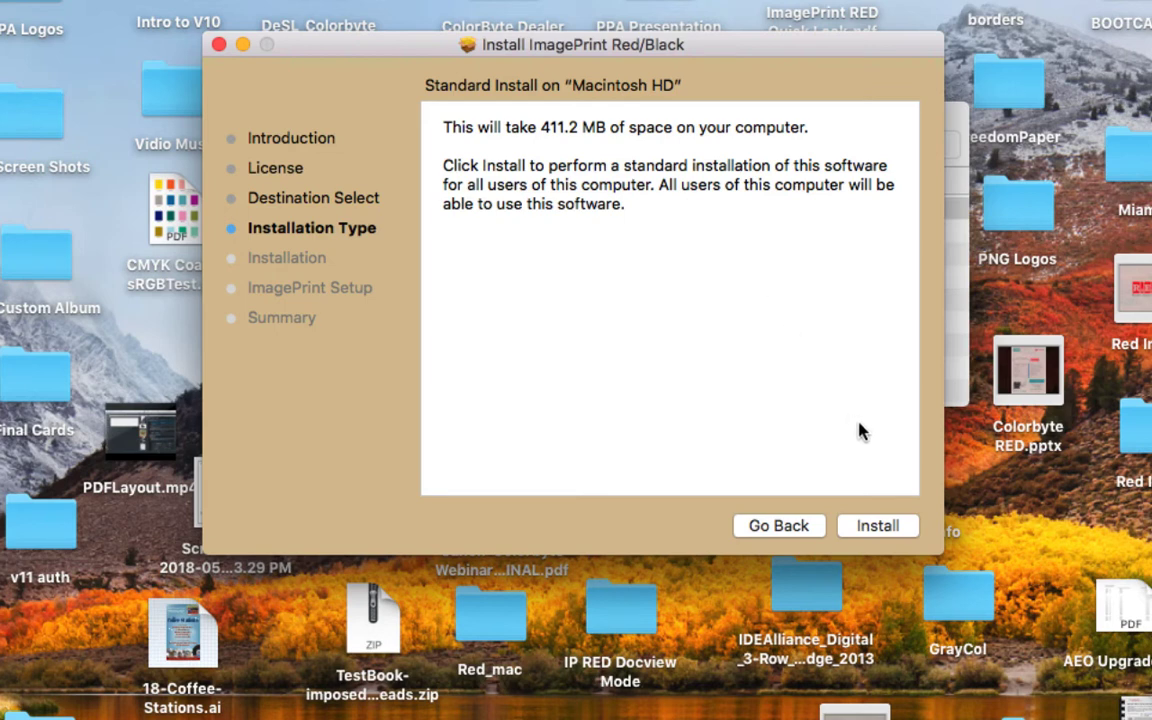
- Install ImagePrint Red/Black, authorizing with the admin password
left_click(878, 528)
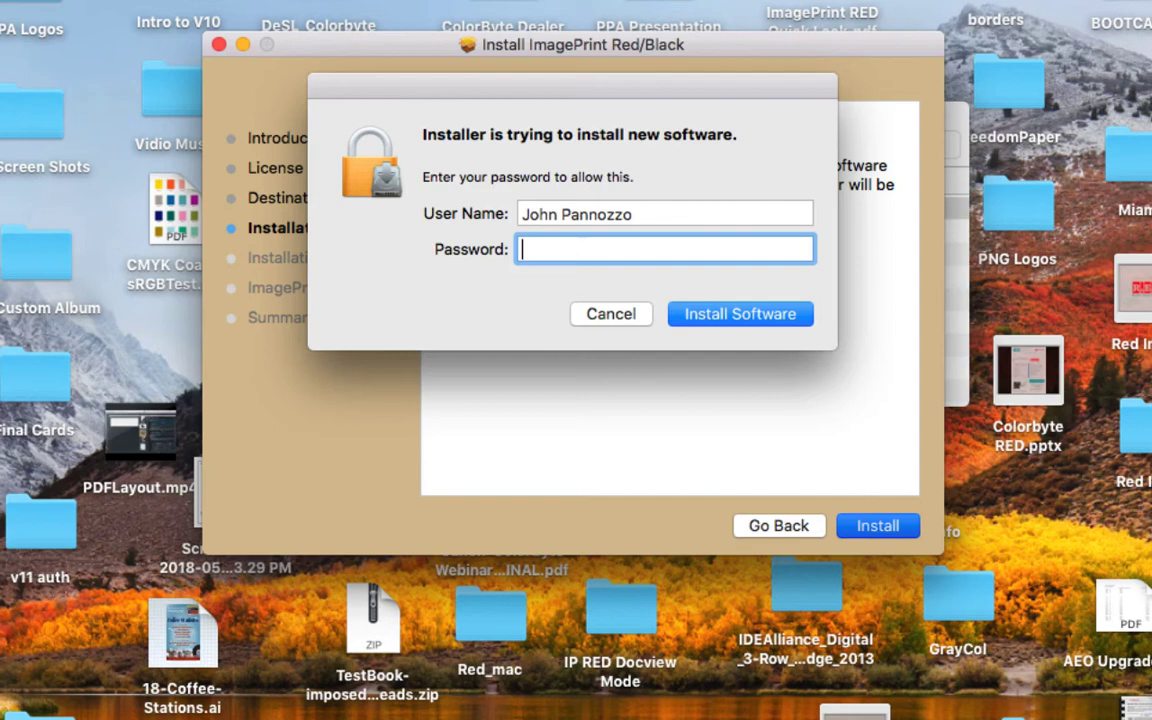
type("•••••••")
left_click(728, 316)
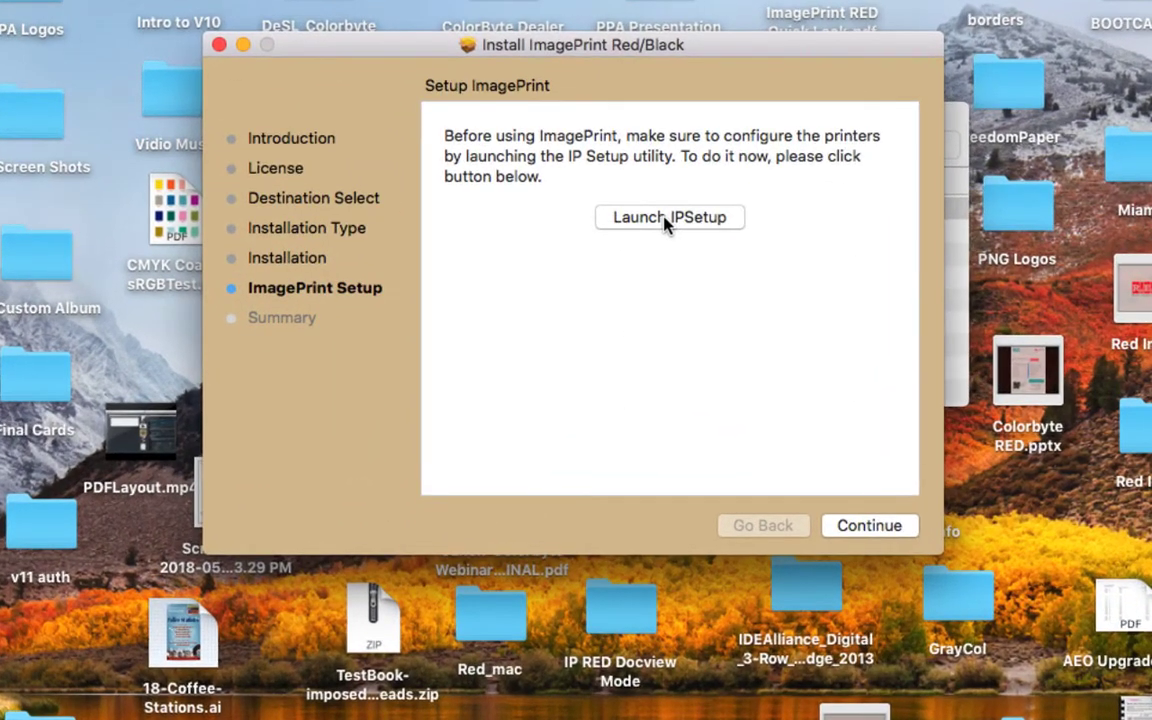
- Launch IPSetup from the installer and start the Add Printer Wizard
left_click(665, 219)
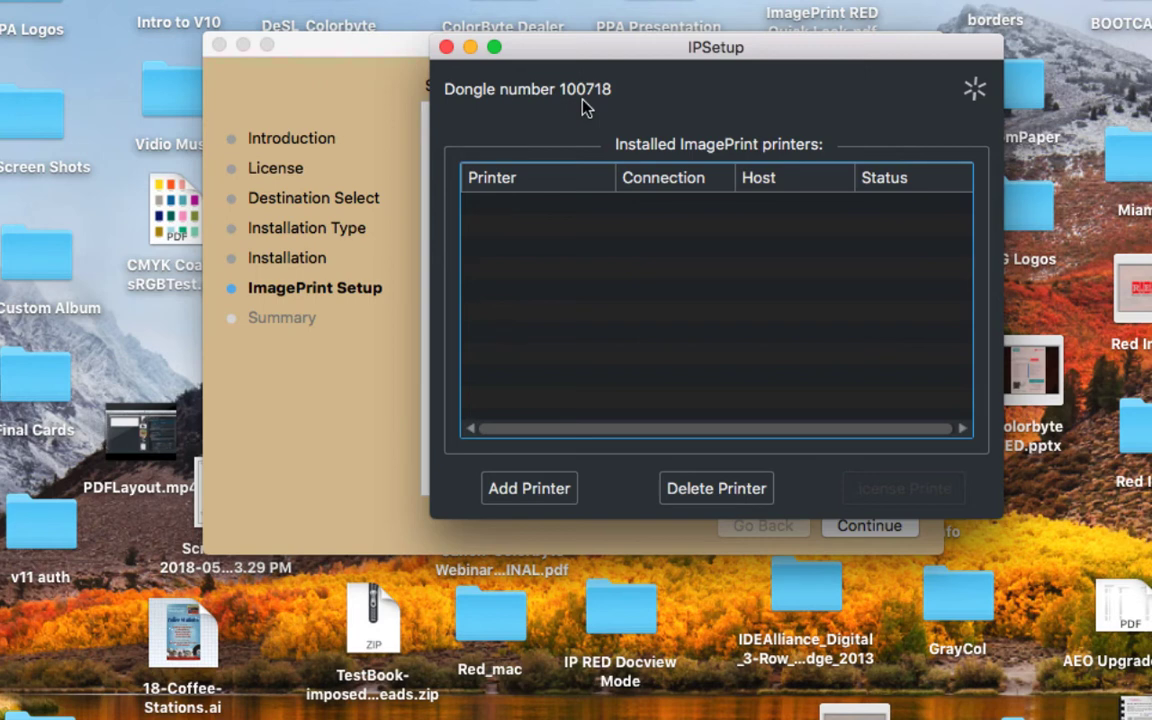
left_click(522, 488)
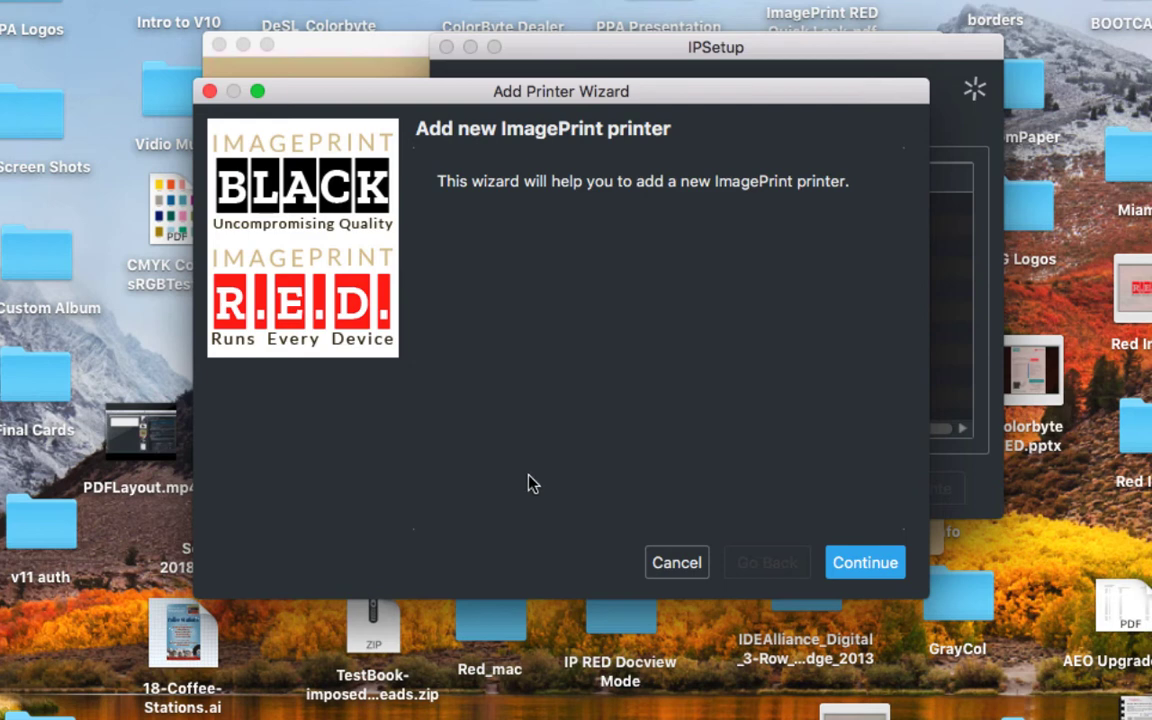
- Paste the license code over the placeholder 0 and finish adding Large printer RedLarge
left_click(864, 564)
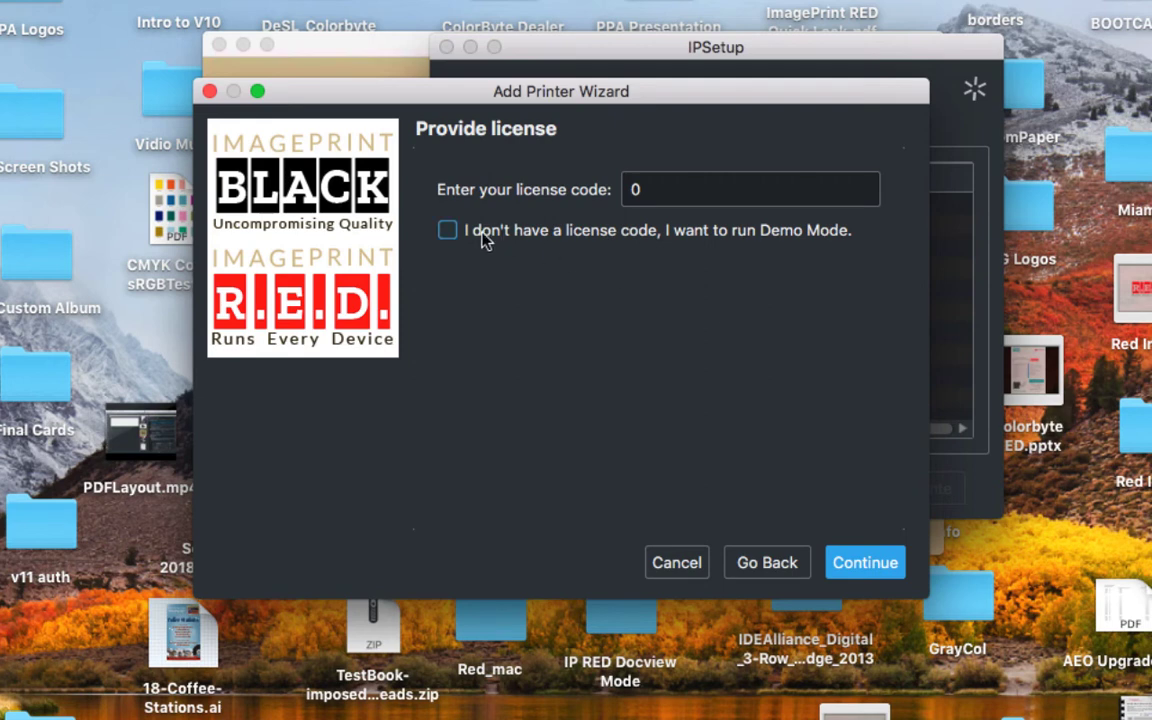
left_click(447, 231)
left_click(447, 231)
left_click(687, 190)
left_click_drag(682, 190, 610, 192)
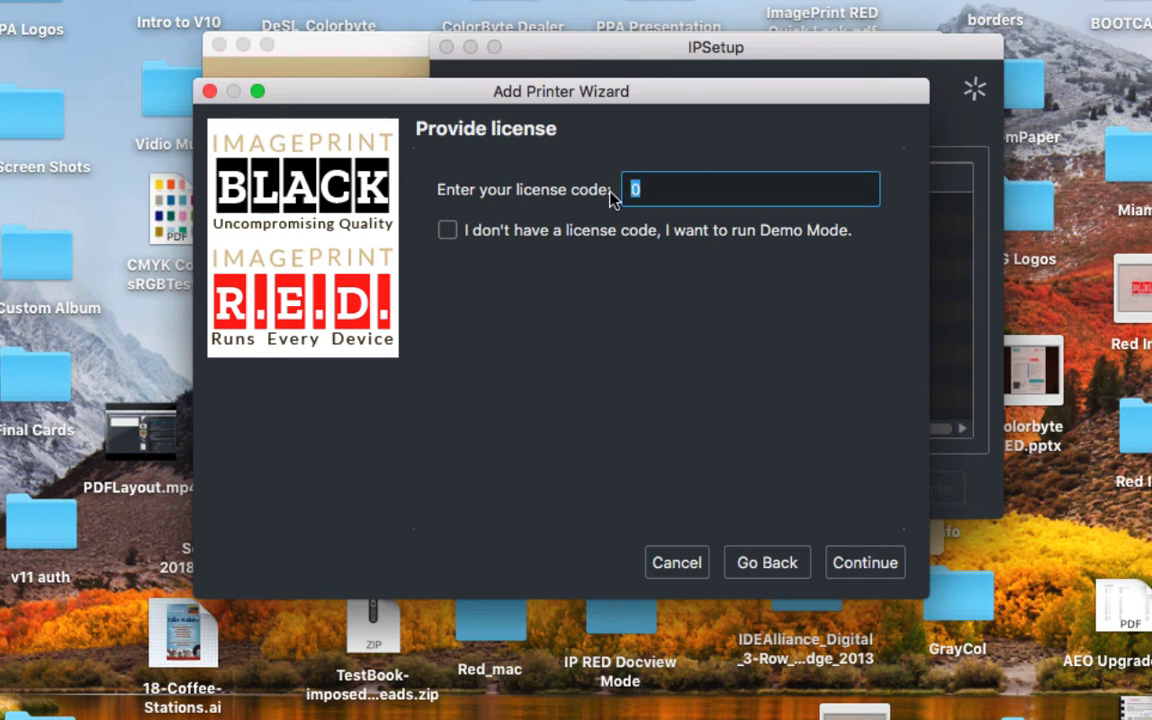
key("super+v")
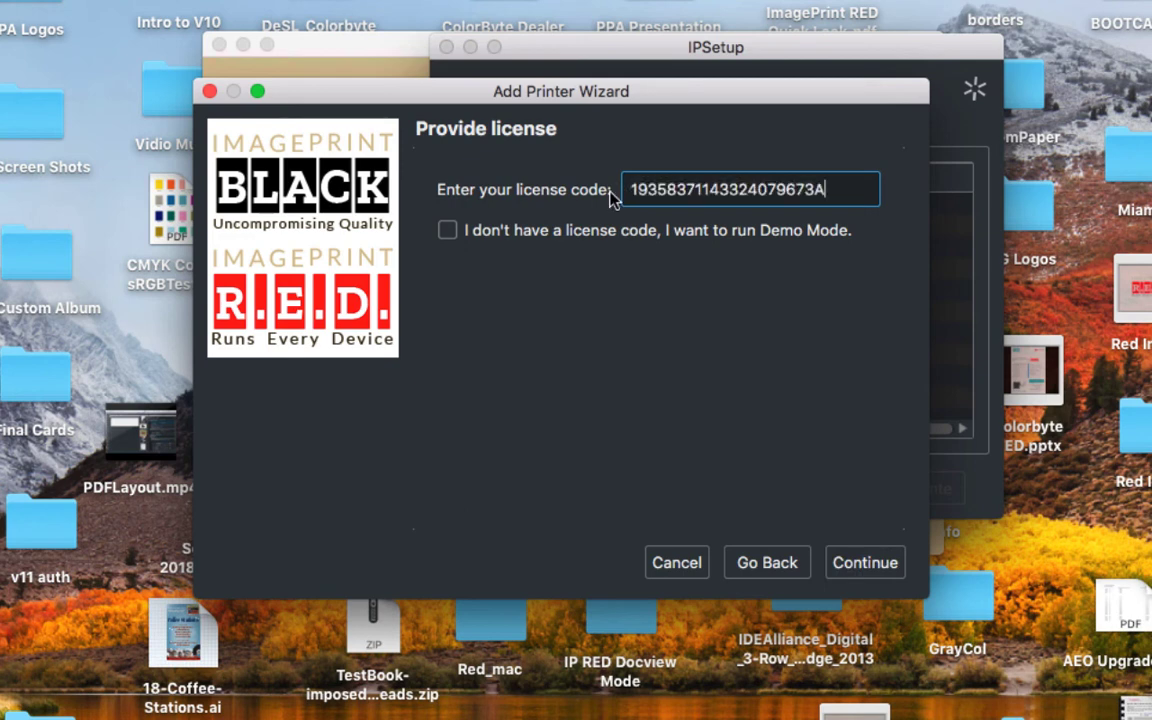
left_click(858, 563)
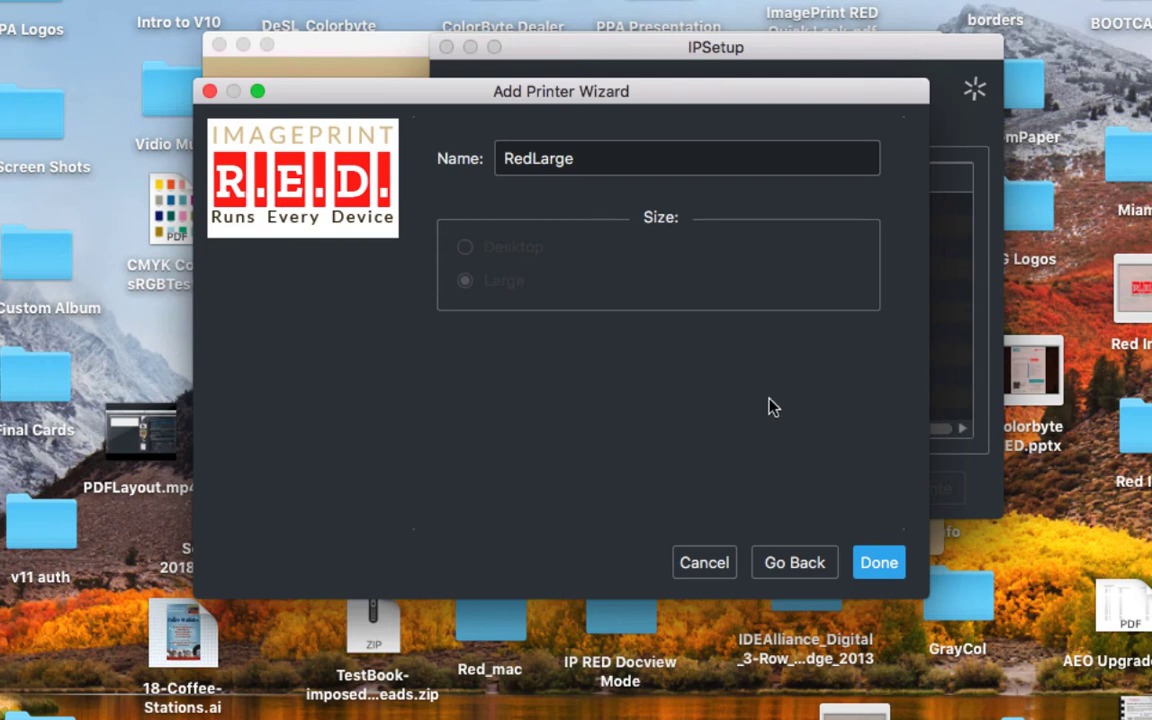
left_click(876, 561)
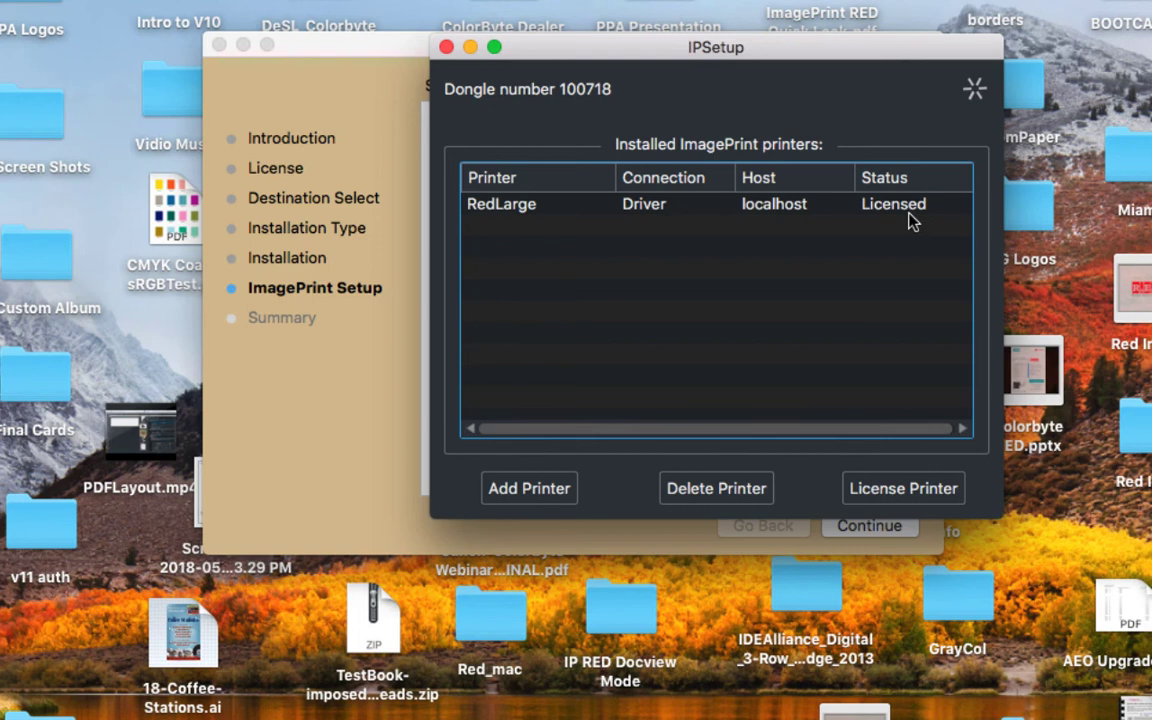
- Close IPSetup, then finish the installer from its successful Summary page
left_click(446, 48)
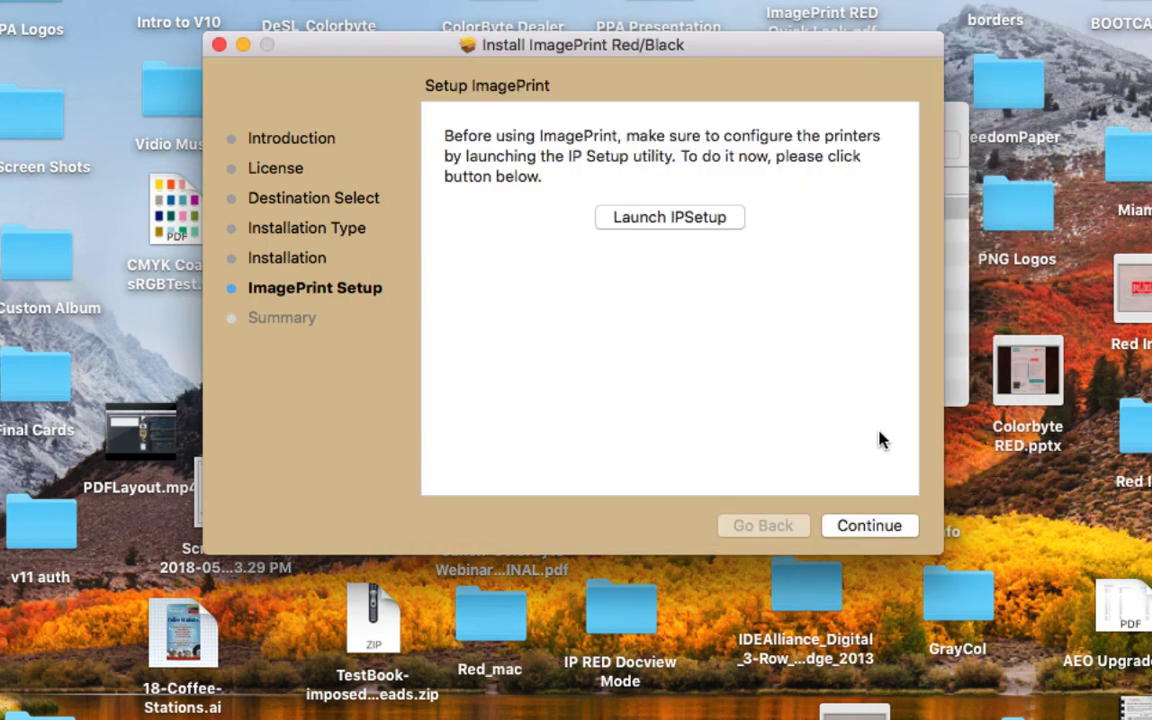
left_click(880, 528)
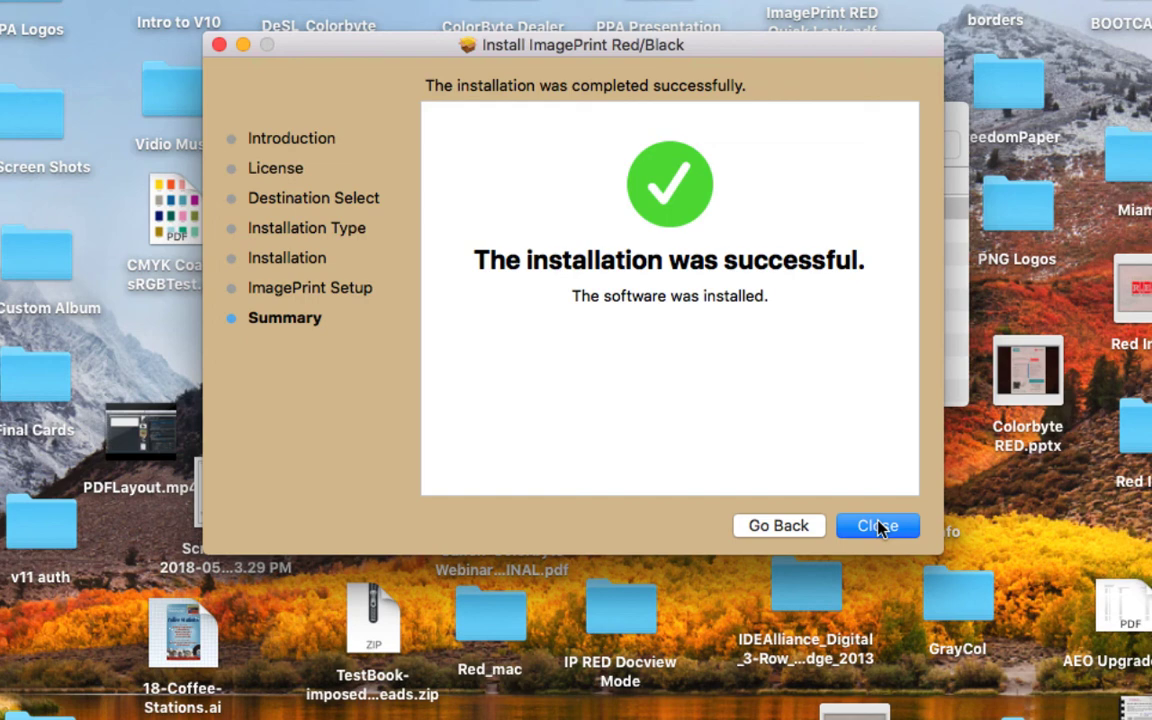
left_click(877, 526)
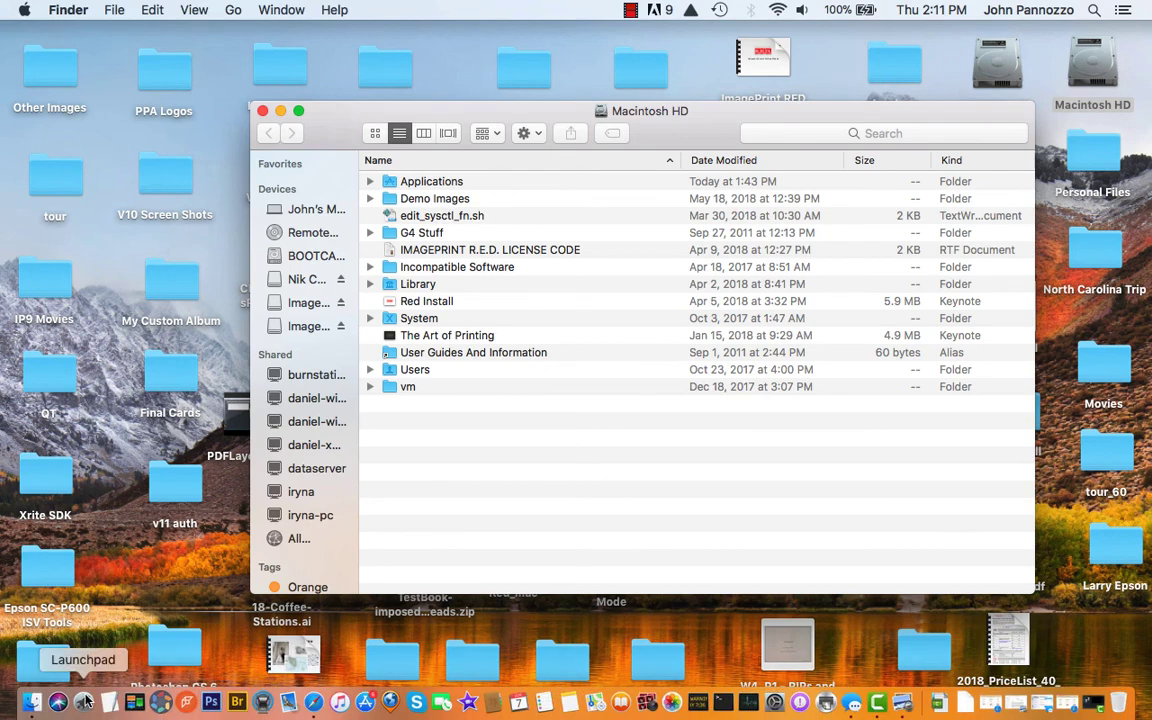
- Launch the ImagePrint app from Applications > ImagePrint in the Macintosh HD list view
left_click(86, 702)
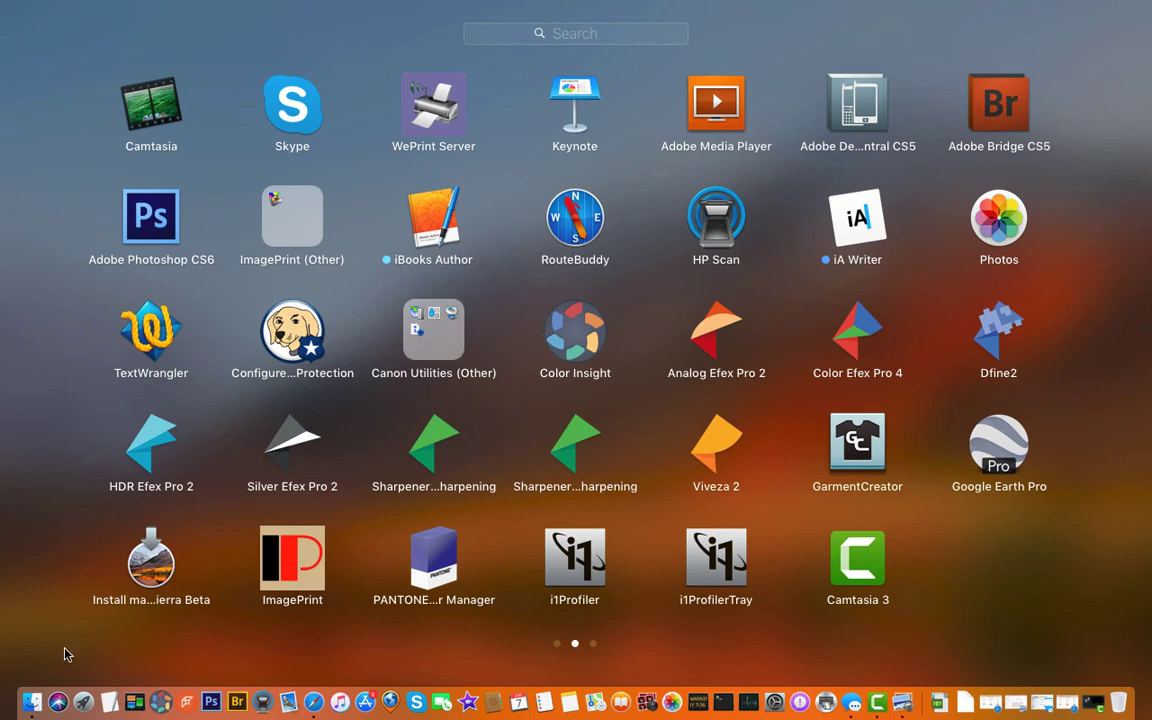
left_click(60, 585)
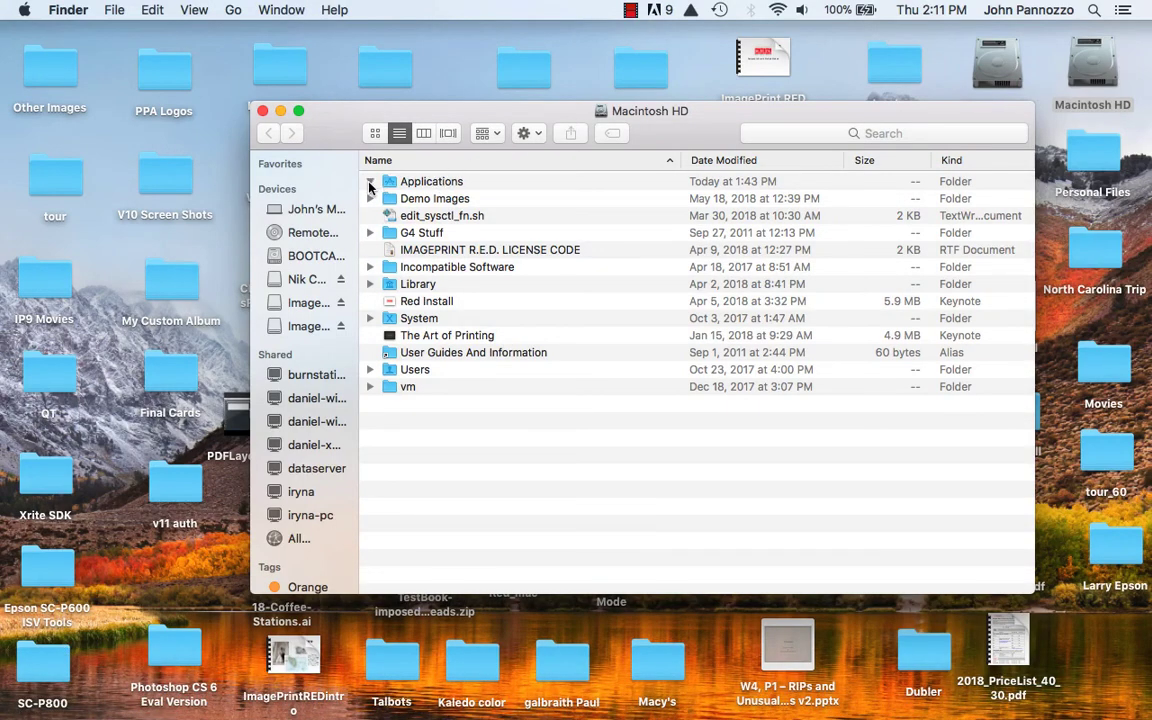
left_click(370, 181)
scroll(400, 350, "down", 1)
scroll(422, 378, "down", 15)
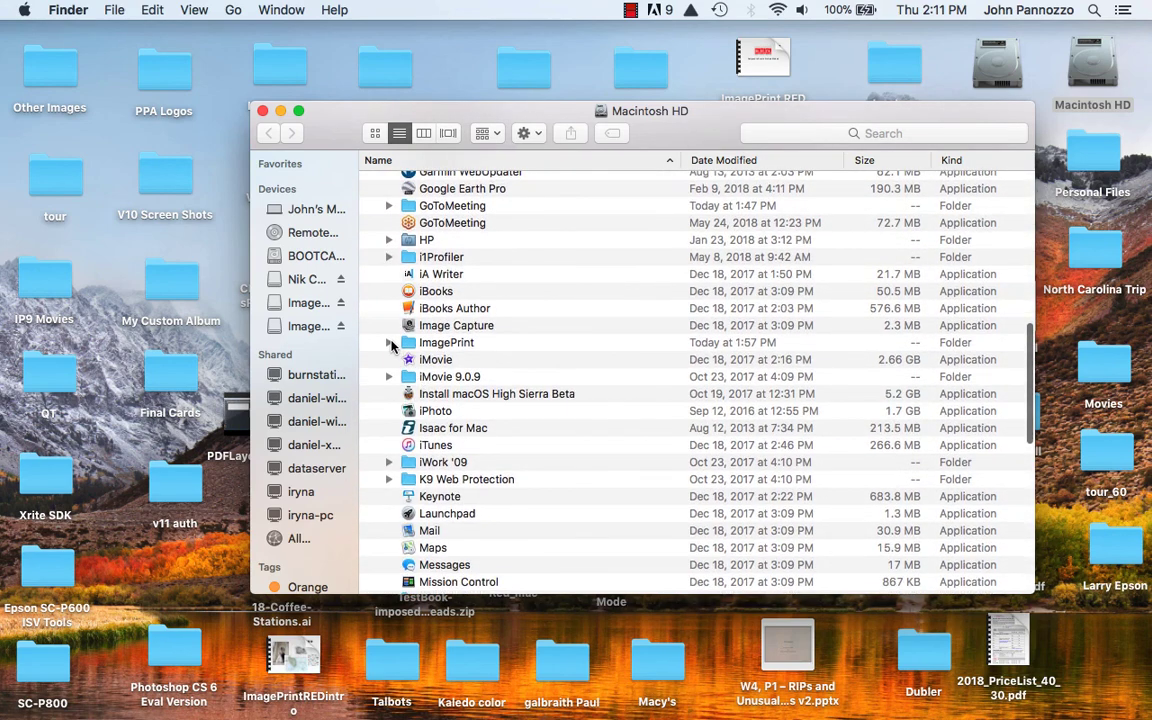
left_click(389, 342)
scroll(460, 452, "down", 5)
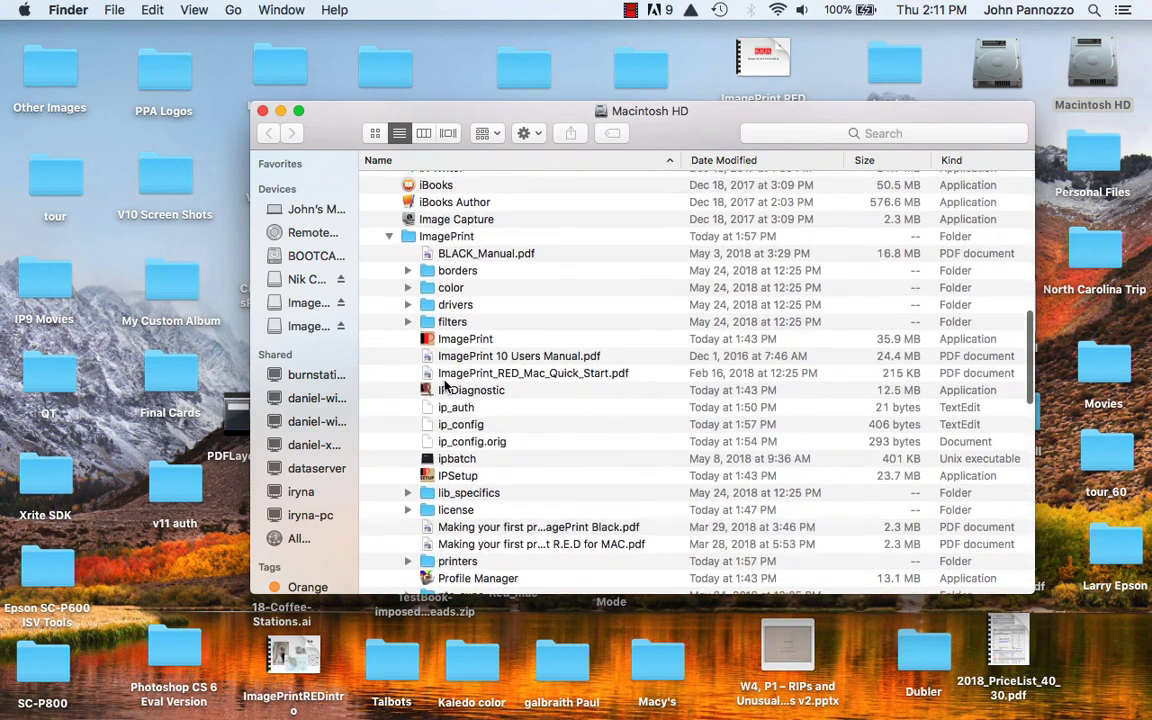
left_click(427, 340)
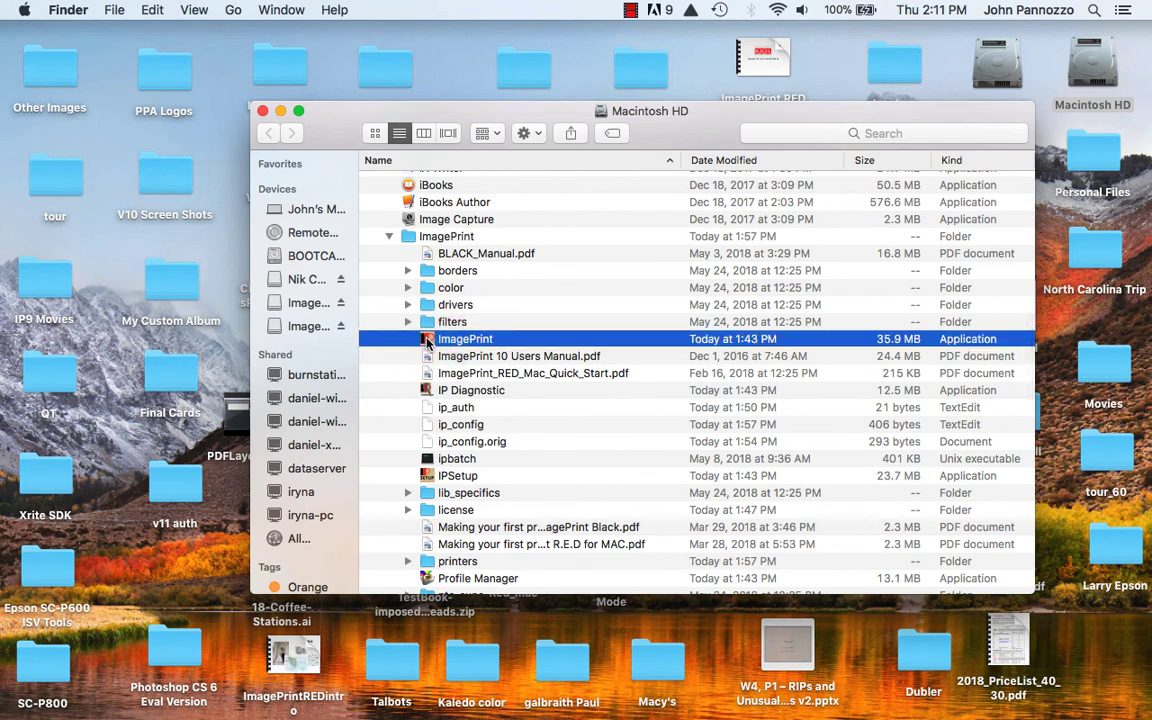
double_click(427, 340)
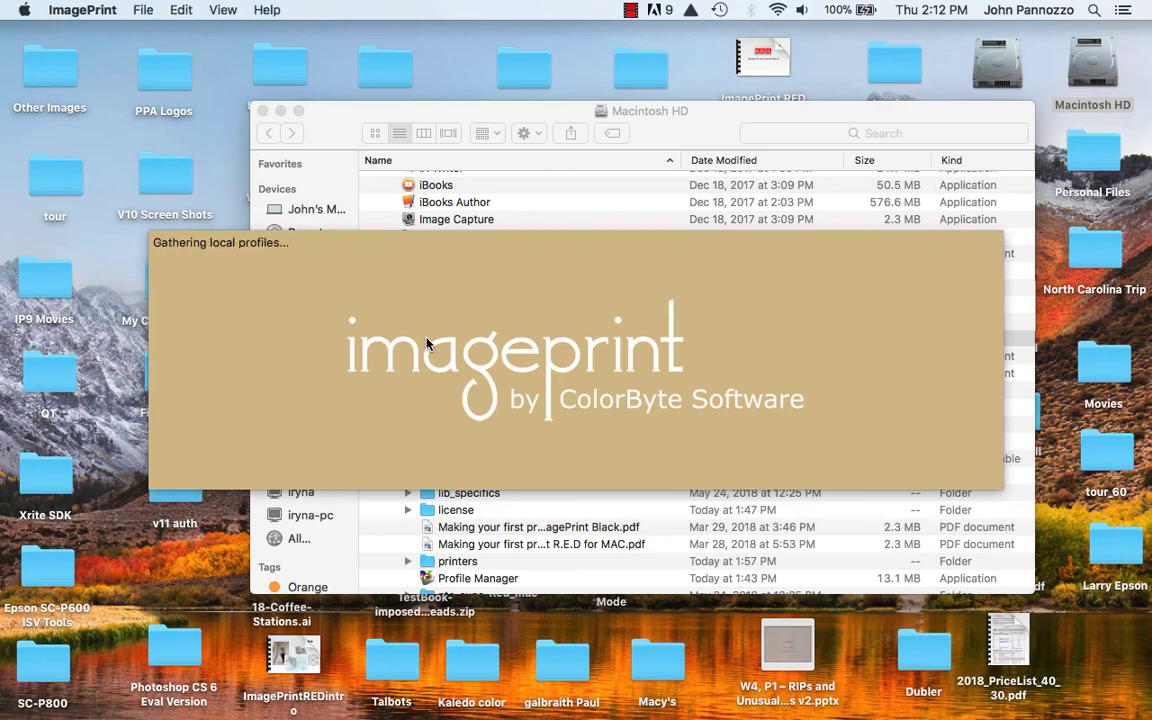